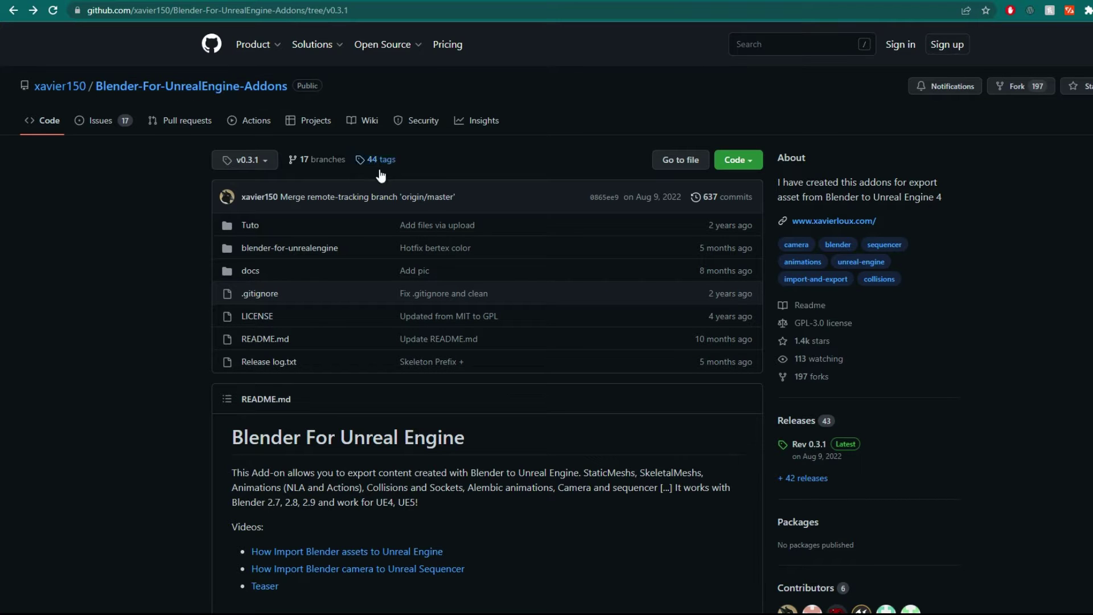
Open the releases of the Blender-For-UnrealEngine-Addons repository and go to the assets of Rev 0.3.1.
{"action": "left_click", "coordinate": [798, 423]}
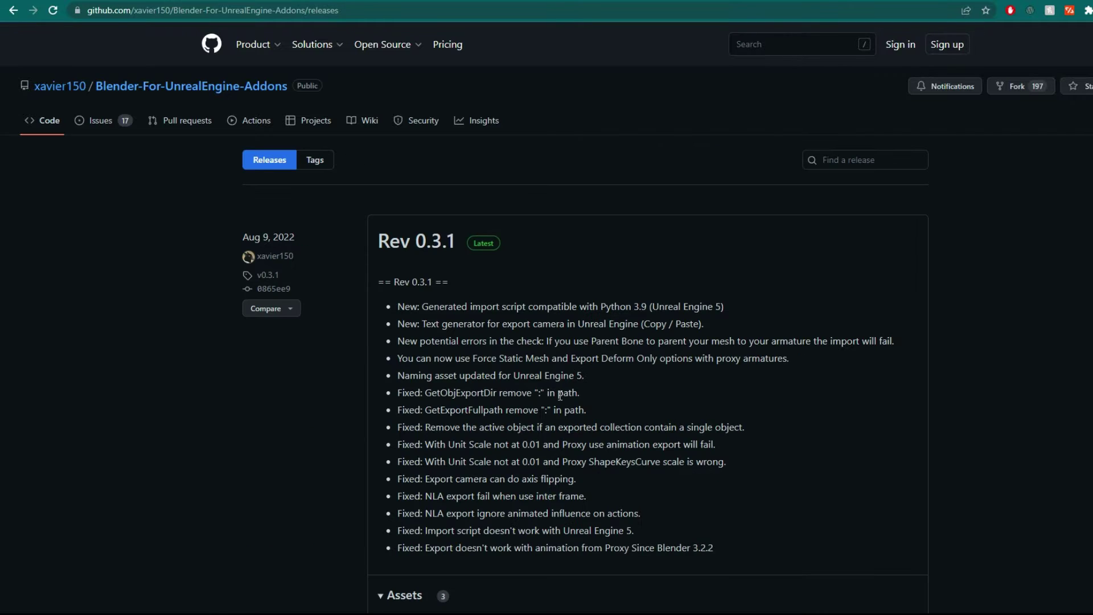
{"action": "scroll", "coordinate": [560, 395], "scroll_direction": "down", "scroll_amount": 3}
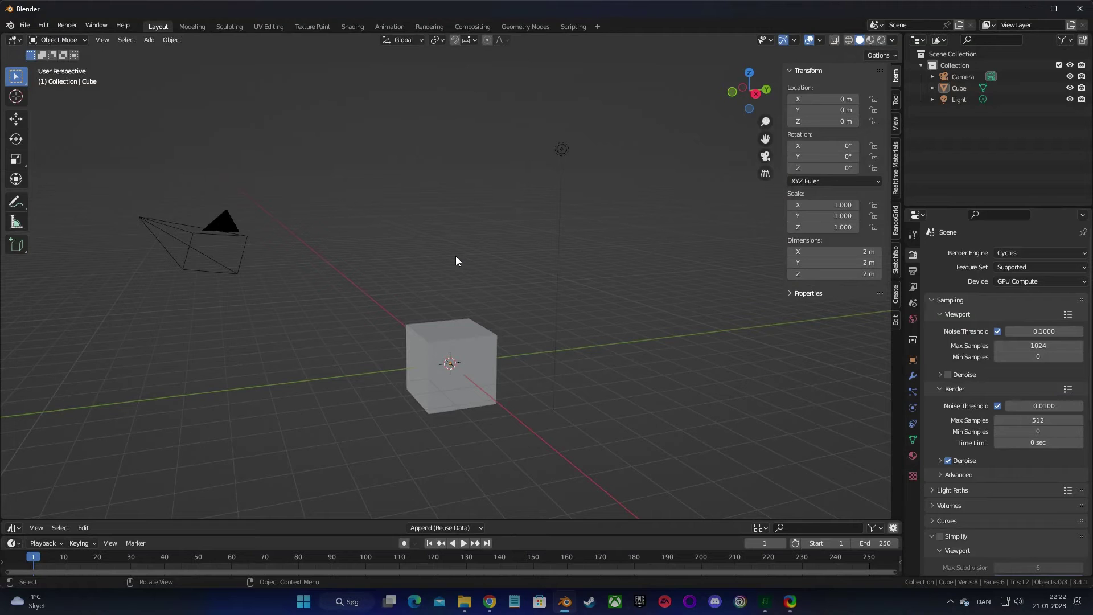
Switch to Blender, install the add-on from blender-for-unrealengine.zip and enable Blender for UnrealEngine.
{"action": "left_click", "coordinate": [44, 25]}
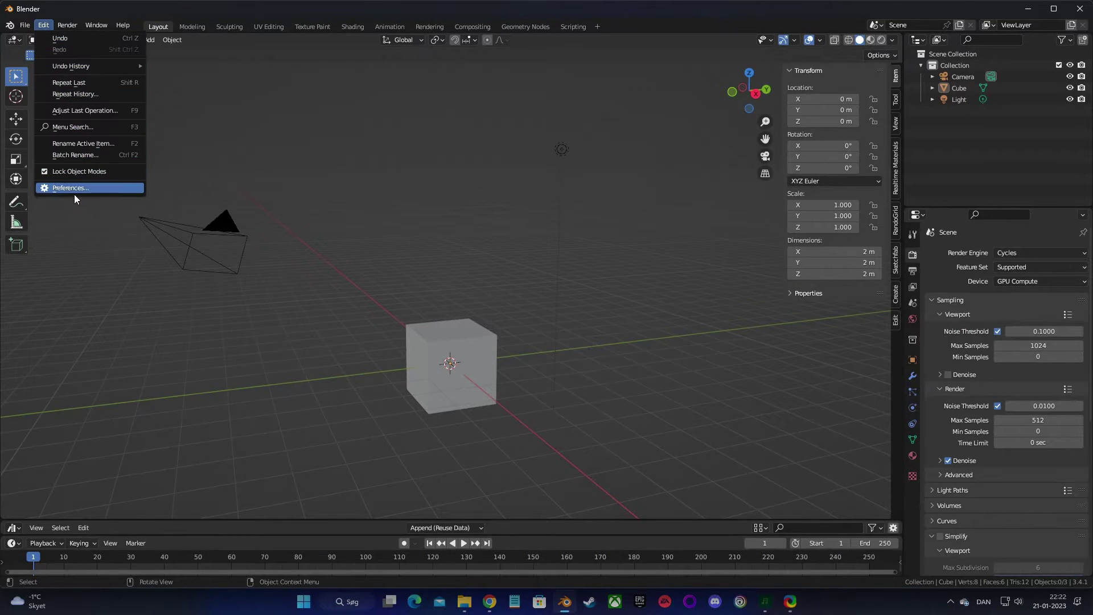
{"action": "left_click", "coordinate": [72, 191]}
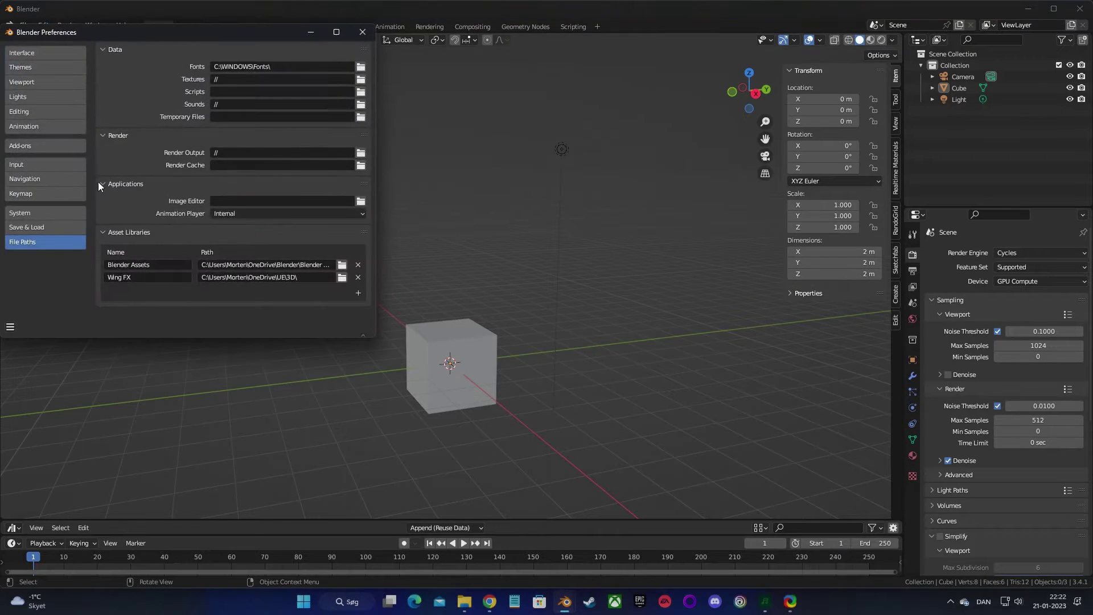
{"action": "left_click", "coordinate": [23, 146]}
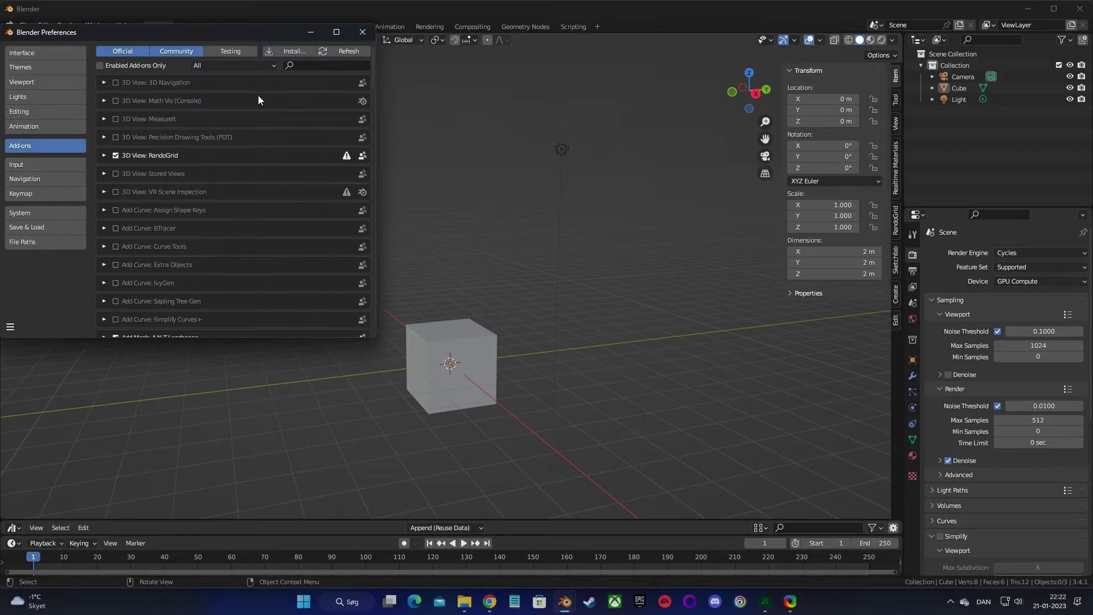
{"action": "left_click", "coordinate": [286, 50]}
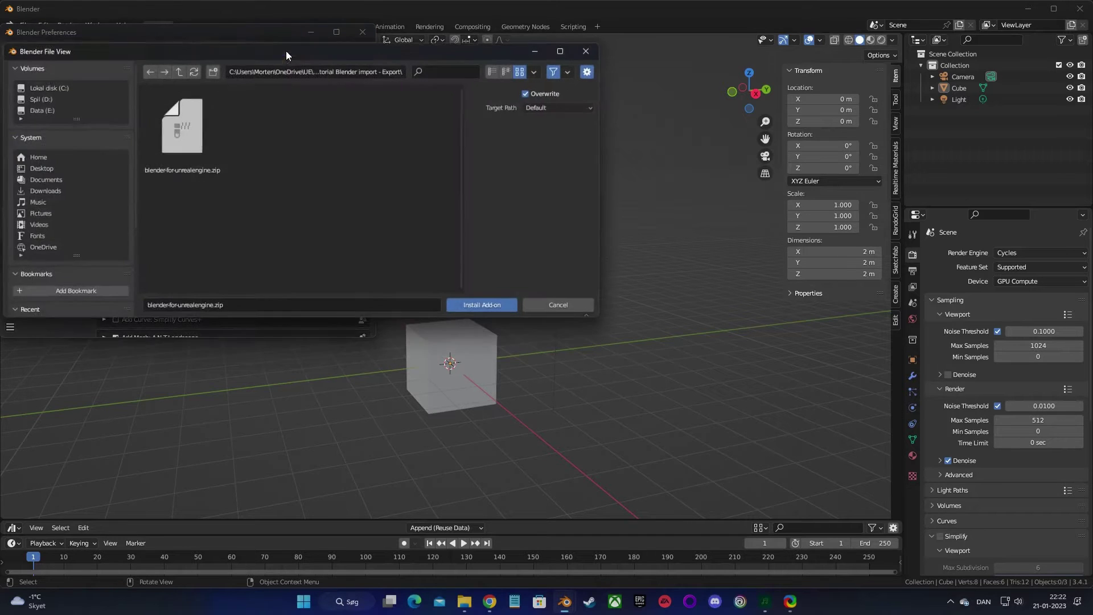
{"action": "left_click", "coordinate": [193, 169]}
{"action": "left_click", "coordinate": [493, 310]}
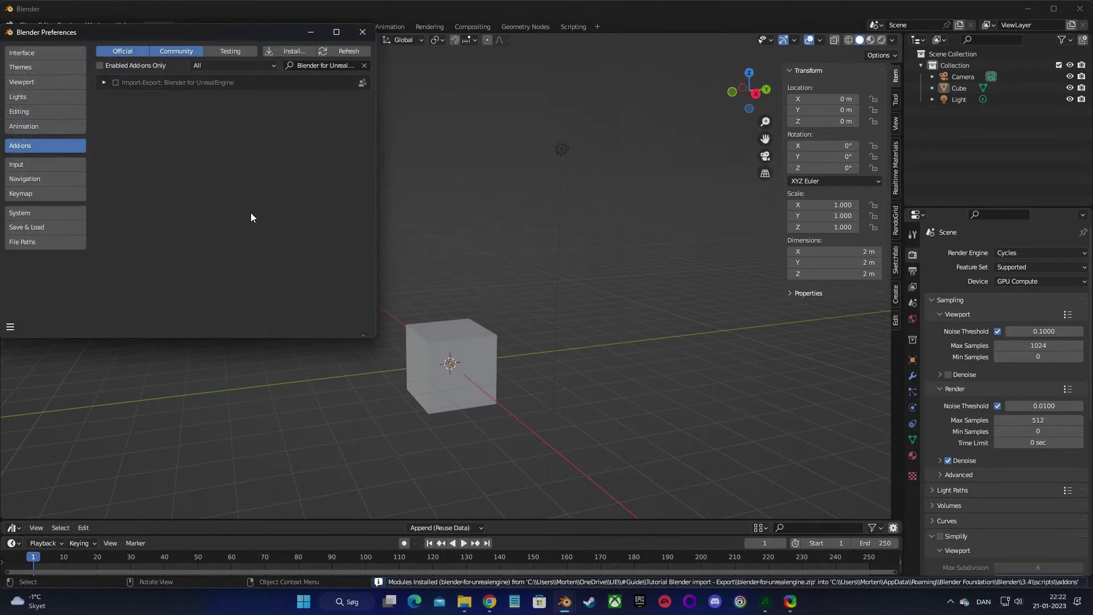
{"action": "left_click", "coordinate": [116, 83]}
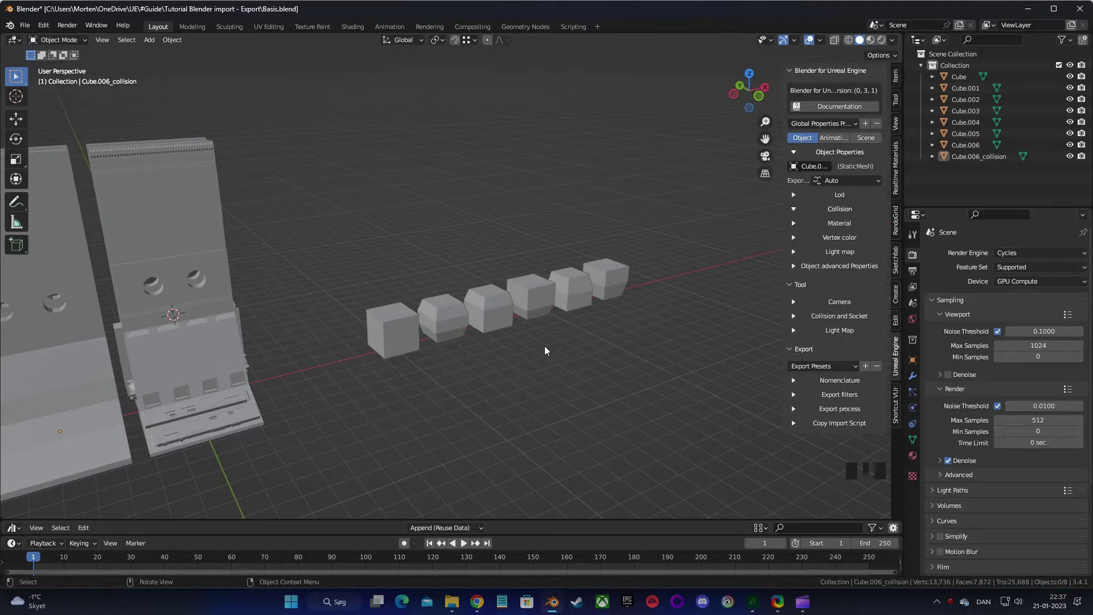
Set the export type of all six small cubes to Export recursive in one go.
{"action": "left_click_drag", "start_coordinate": [300, 199], "coordinate": [686, 400]}
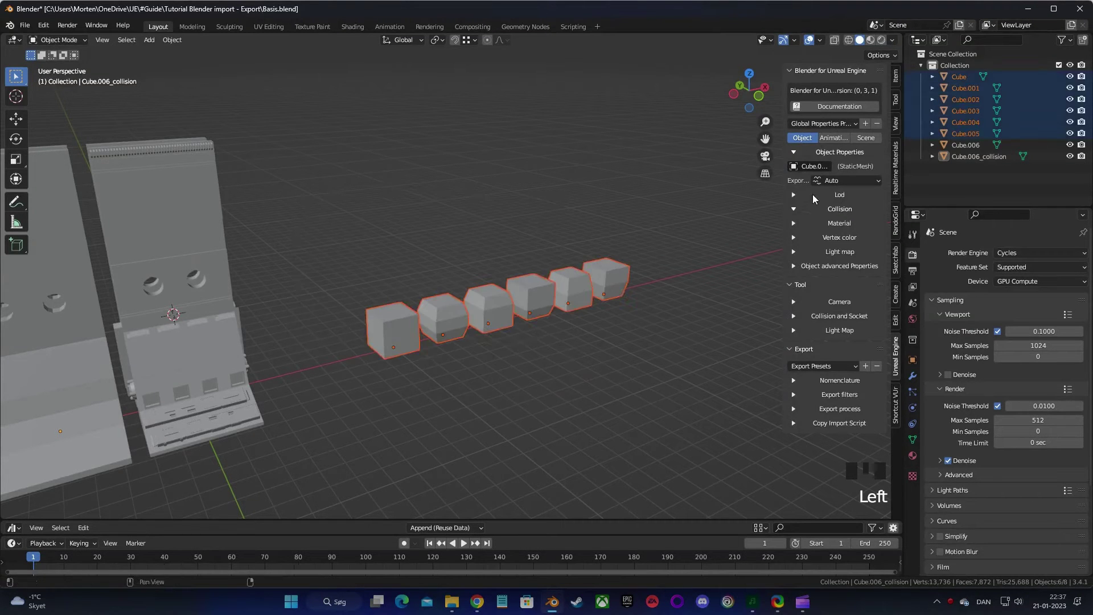
{"action": "left_click", "coordinate": [853, 182], "text": "alt"}
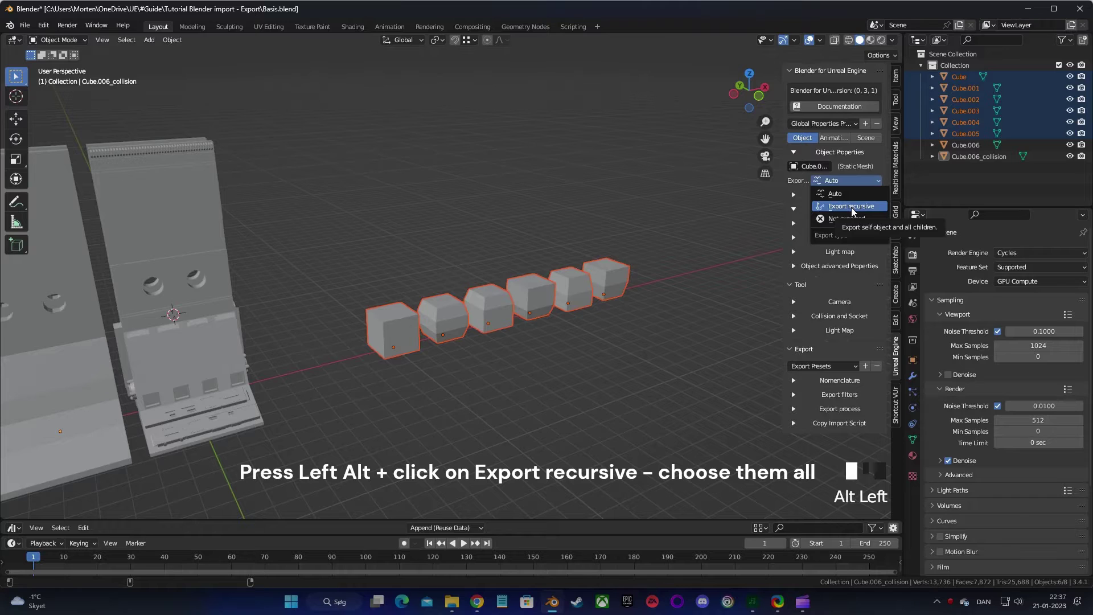
{"action": "left_click", "coordinate": [852, 208], "text": "alt"}
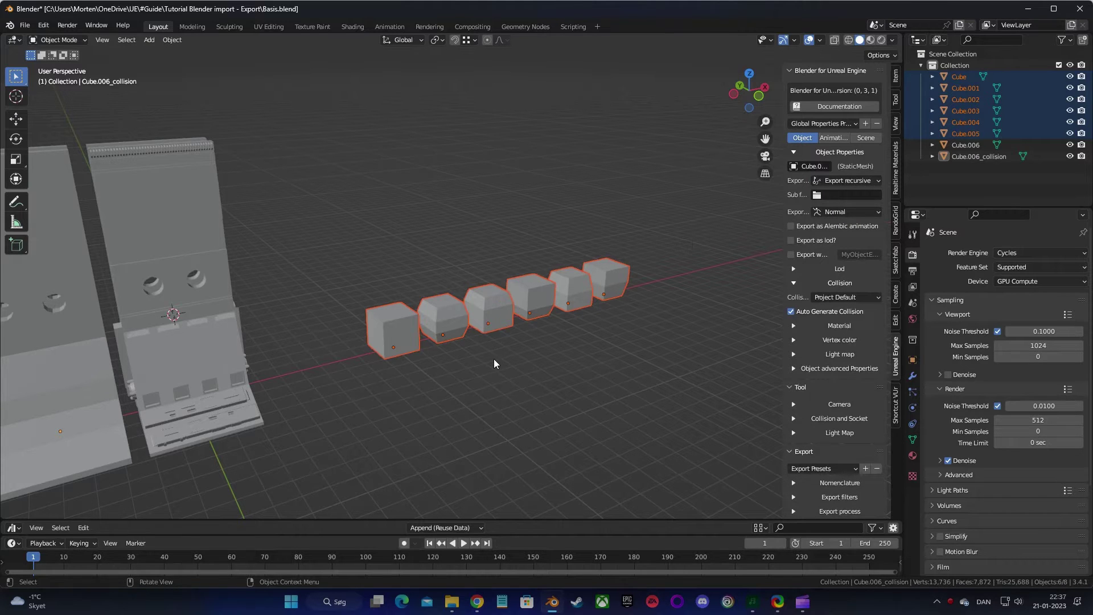
Check the export type of the small cubes one by one.
{"action": "left_click", "coordinate": [611, 277]}
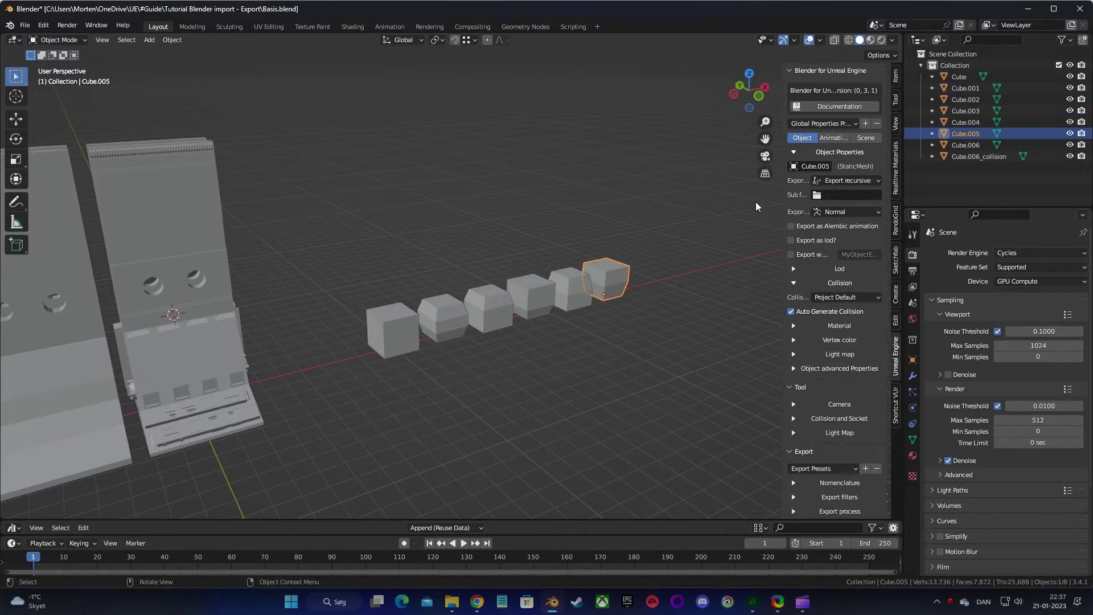
{"action": "left_click", "coordinate": [574, 291]}
{"action": "left_click", "coordinate": [533, 299]}
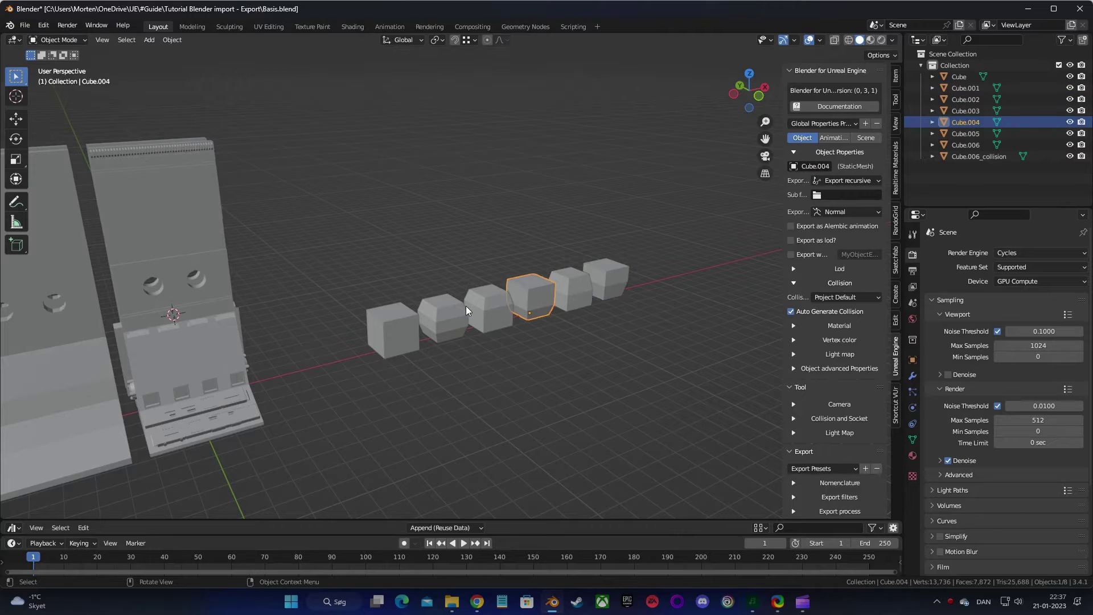
{"action": "left_click", "coordinate": [444, 319]}
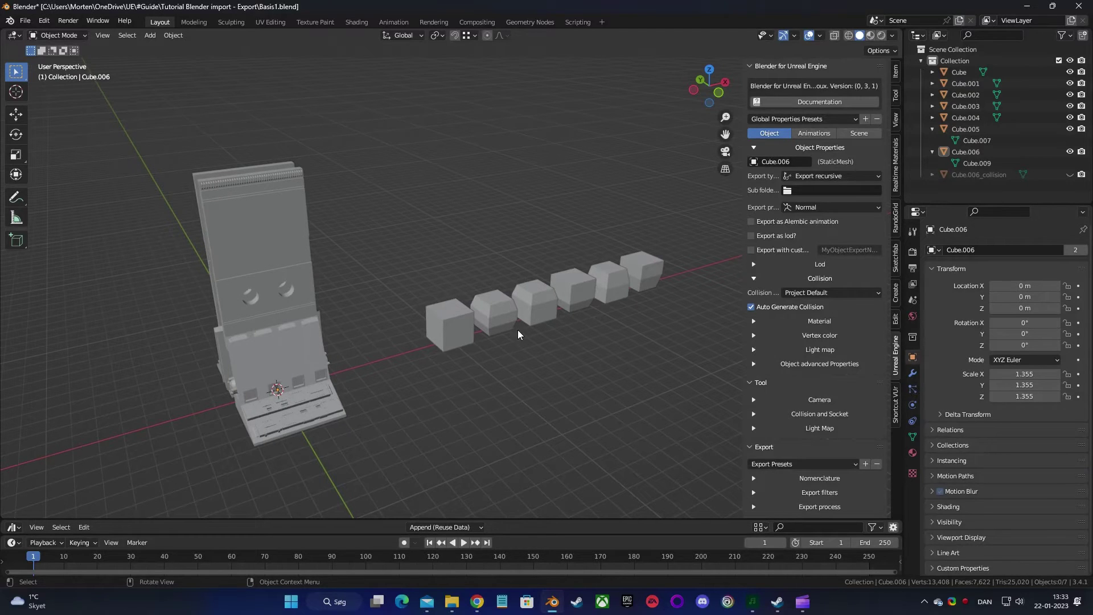
Add a cube with its mesh raised 1 m in Z and scale it to X 2.130 and Y 3.863 to cover the wall's foot.
{"action": "key", "text": "shift+a"}
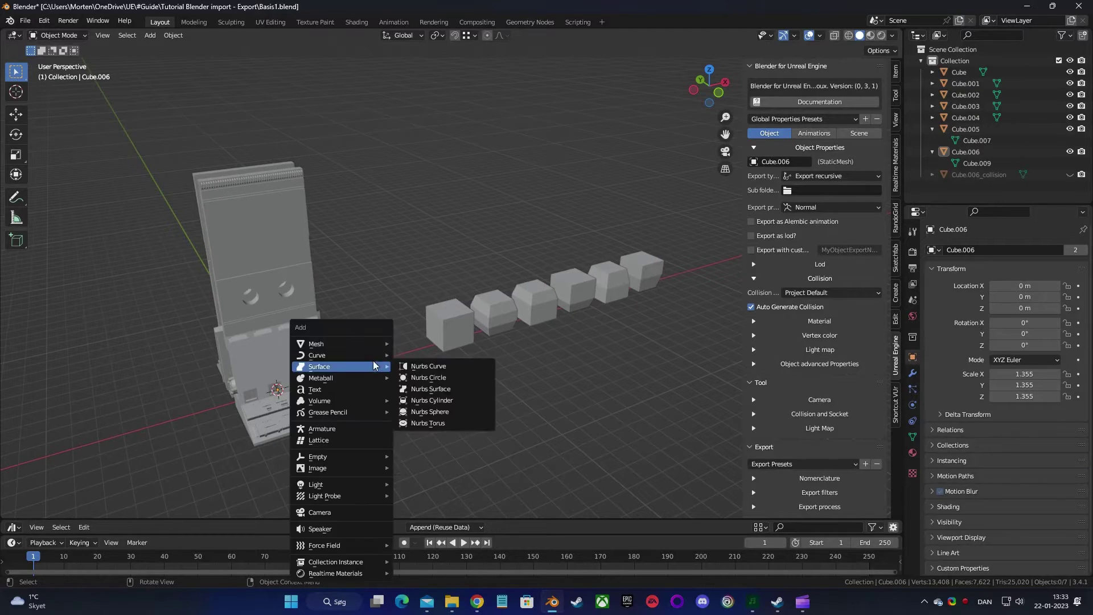
{"action": "left_click", "coordinate": [444, 374]}
{"action": "key", "text": "Tab"}
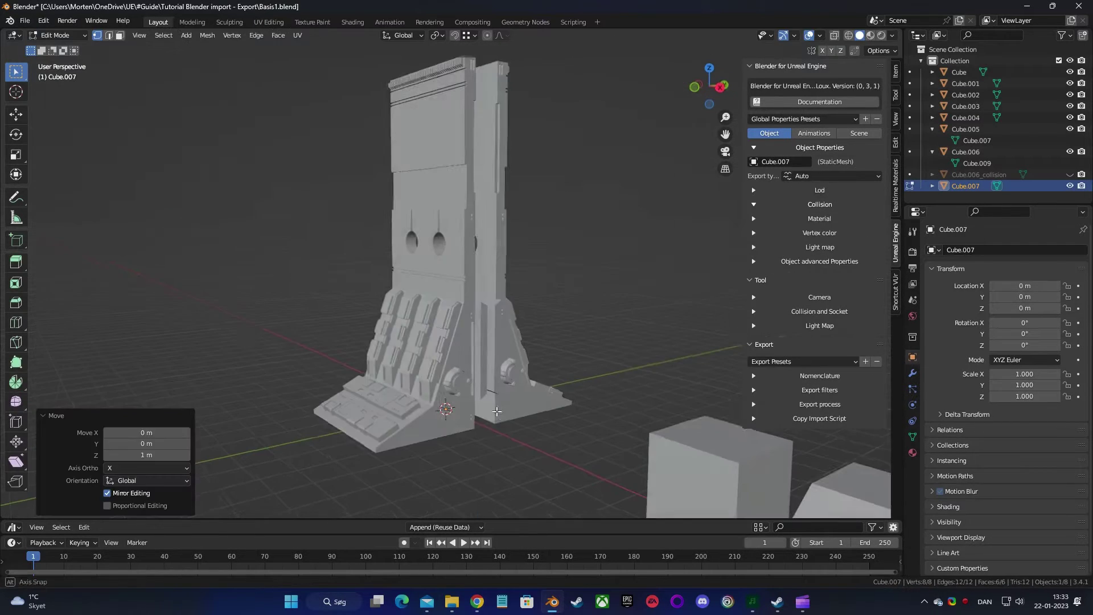
{"action": "key", "text": "KP_3"}
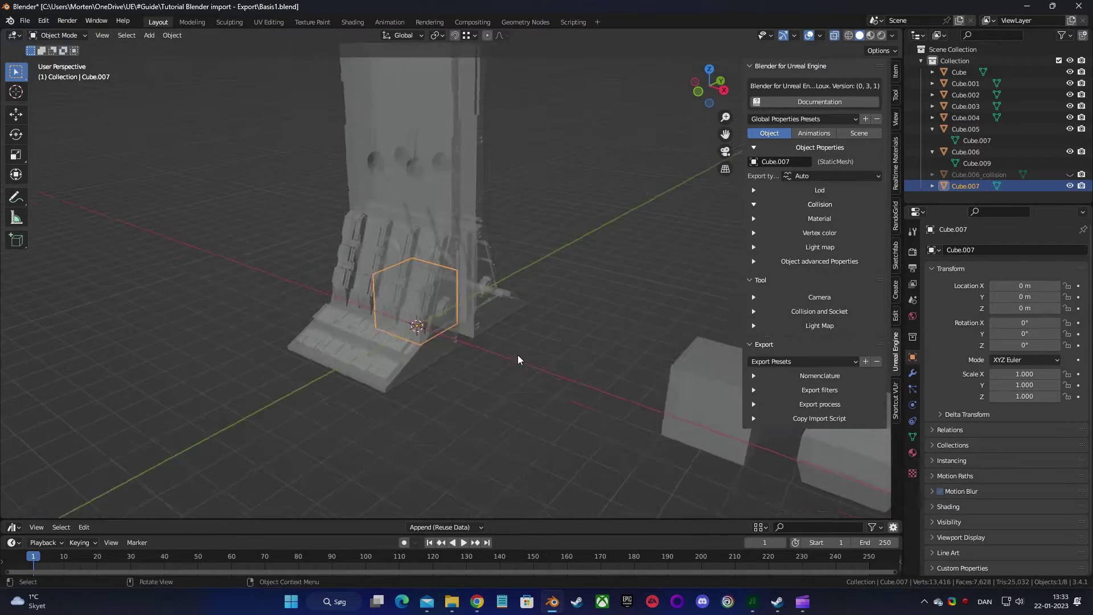
{"action": "key", "text": "s"}
{"action": "key", "text": "y"}
Narrow the top of the base block along Y to about 0.46 and shift it along Z to match the sloped foot.
{"action": "key", "text": "Tab"}
{"action": "left_click_drag", "start_coordinate": [190, 302], "coordinate": [681, 353]}
{"action": "key", "text": "s"}
{"action": "key", "text": "y"}
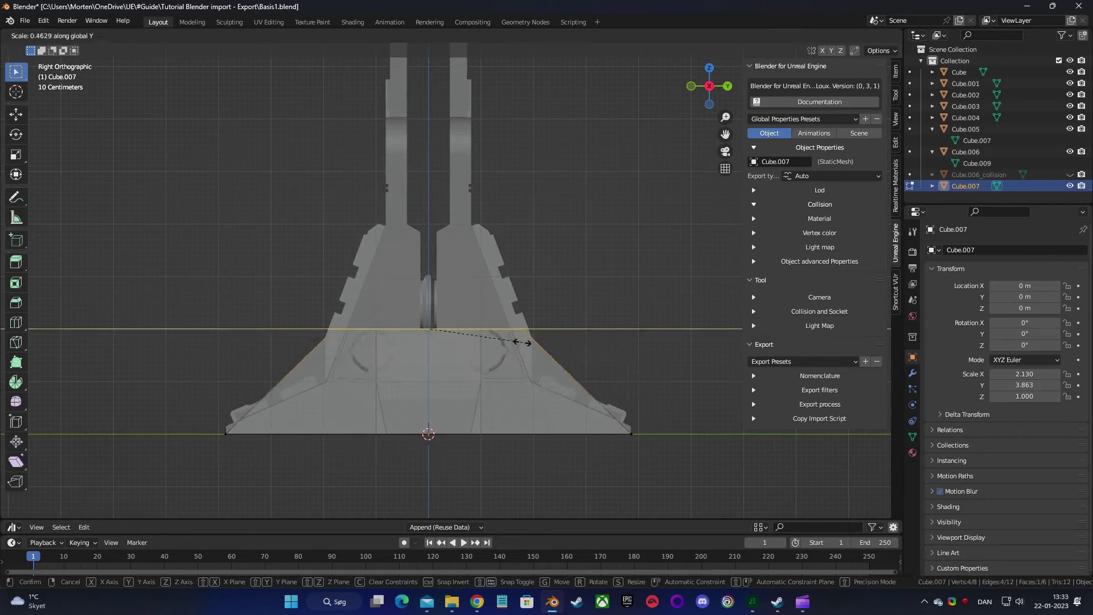
{"action": "left_click", "coordinate": [516, 340]}
{"action": "key", "text": "g"}
{"action": "key", "text": "z"}
{"action": "key", "text": "Tab"}
Duplicate the base block upward along Z to a height of about 1.31 m.
{"action": "middle_click_drag", "start_coordinate": [313, 383], "coordinate": [370, 391]}
{"action": "key", "text": "shift+d"}
{"action": "key", "text": "z"}
{"action": "left_click", "coordinate": [376, 356]}
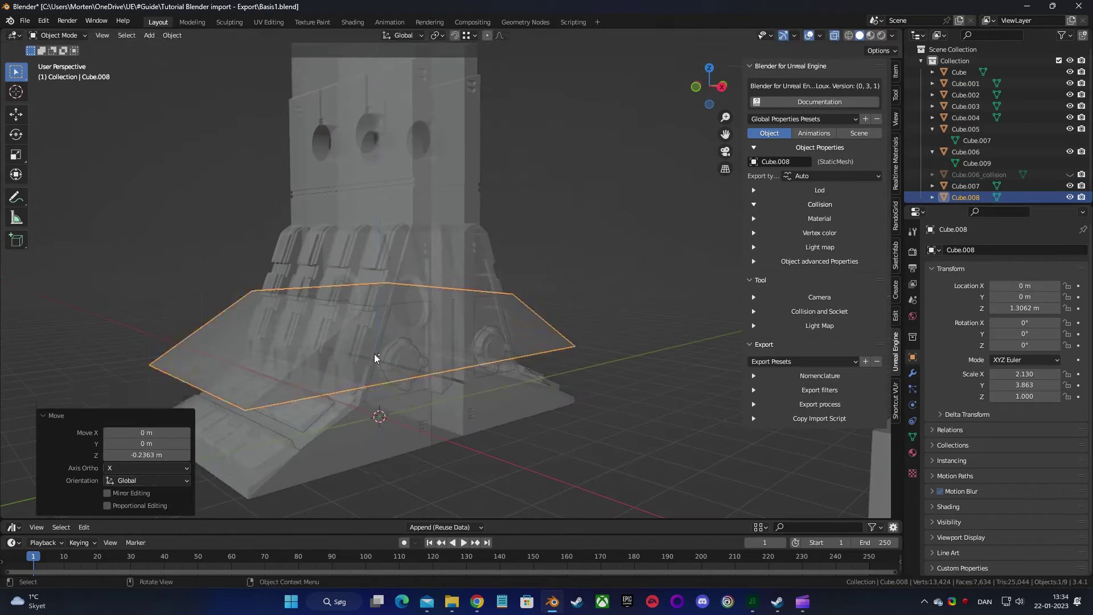
Move the bottom corners on both sides of the duplicated block inward along Y to the width of the wall's midsection.
{"action": "key", "text": "KP_3"}
{"action": "key", "text": "Tab"}
{"action": "left_click_drag", "start_coordinate": [196, 341], "coordinate": [254, 391]}
{"action": "key", "text": "g"}
{"action": "key", "text": "y"}
{"action": "left_click", "coordinate": [358, 387]}
{"action": "left_click_drag", "start_coordinate": [613, 343], "coordinate": [655, 393]}
{"action": "key", "text": "g"}
{"action": "key", "text": "y"}
Raise the top of the midsection block about 1.43 m and scale it along Y to follow the wall's taper.
{"action": "left_click_drag", "start_coordinate": [301, 268], "coordinate": [581, 311]}
{"action": "key", "text": "g"}
{"action": "key", "text": "z"}
{"action": "left_click", "coordinate": [581, 237]}
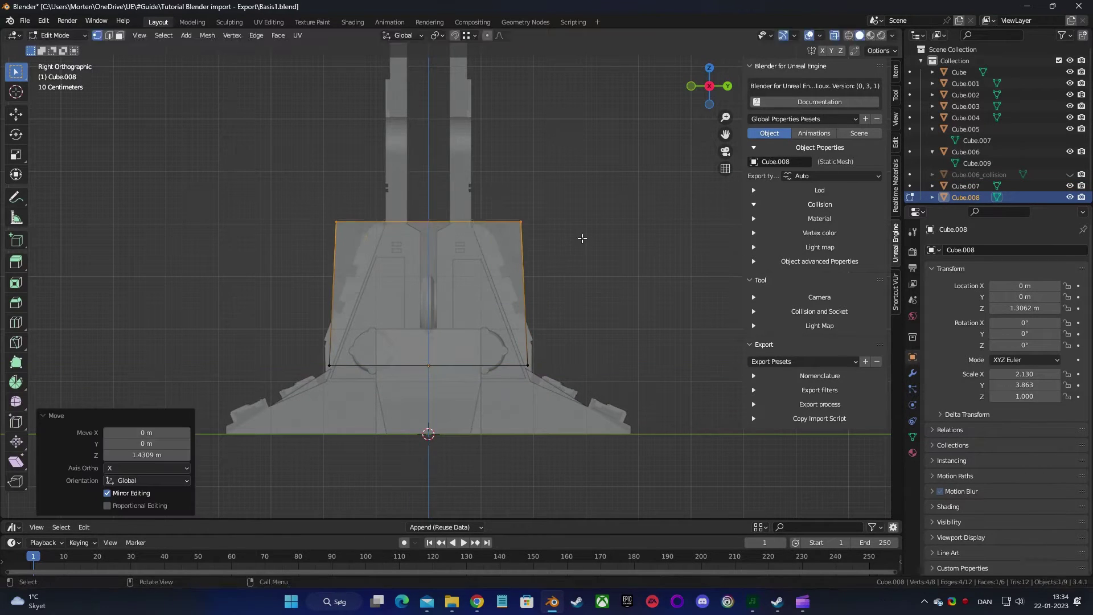
{"action": "key", "text": "s"}
{"action": "key", "text": "y"}
{"action": "key", "text": "Tab"}
Duplicate the midsection block upward along Z to a height of about 3.97 m.
{"action": "middle_click_drag", "start_coordinate": [392, 280], "coordinate": [438, 307]}
{"action": "key", "text": "shift+d"}
{"action": "key", "text": "z"}
Move the new upper block's two bottom edges inward along Y toward the upright slabs.
{"action": "middle_click_drag", "start_coordinate": [437, 225], "coordinate": [410, 216]}
{"action": "key", "text": "Tab"}
{"action": "left_click_drag", "start_coordinate": [370, 193], "coordinate": [317, 240]}
{"action": "key", "text": "g"}
{"action": "key", "text": "y"}
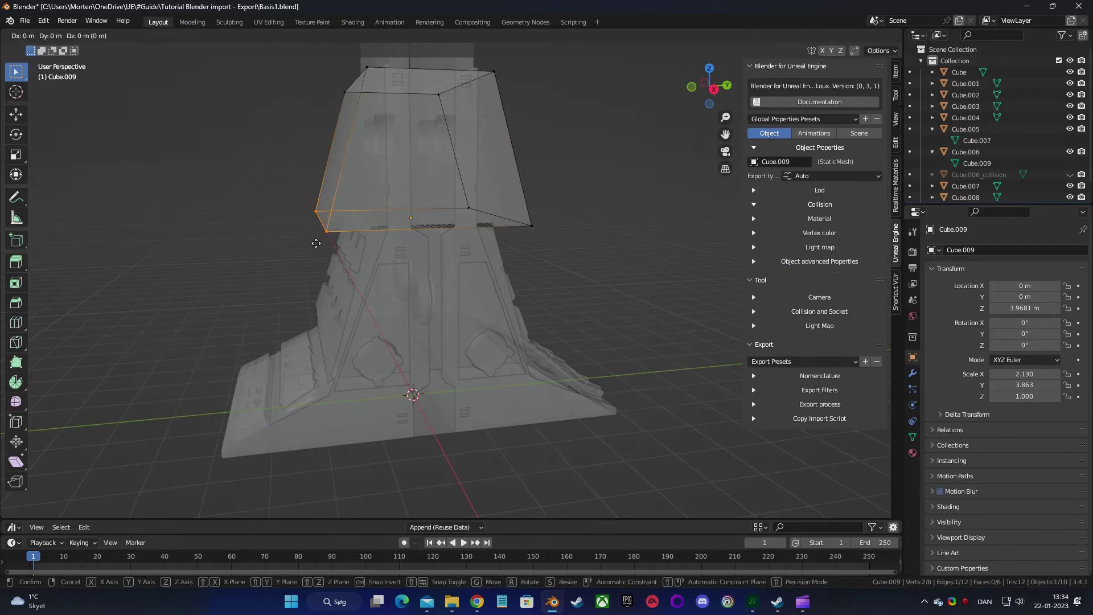
{"action": "left_click_drag", "start_coordinate": [544, 194], "coordinate": [455, 242]}
{"action": "key", "text": "g"}
{"action": "key", "text": "y"}
{"action": "left_click", "coordinate": [447, 236]}
Move the upper block's side vertices along Y so that it covers only one of the two upright slabs.
{"action": "key", "text": "KP_3"}
{"action": "scroll", "coordinate": [451, 237], "scroll_direction": "up", "scroll_amount": 5}
{"action": "middle_click_drag", "start_coordinate": [490, 228], "coordinate": [534, 359], "text": "shift"}
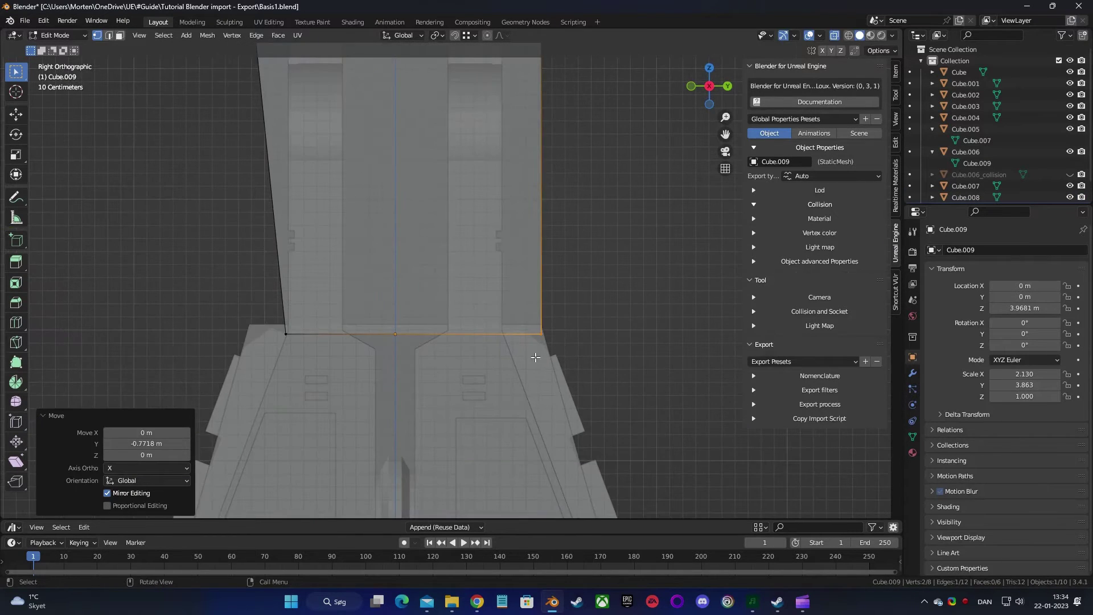
{"action": "scroll", "coordinate": [534, 359], "scroll_direction": "down", "scroll_amount": 5}
{"action": "left_click_drag", "start_coordinate": [361, 137], "coordinate": [392, 194]}
{"action": "key", "text": "g"}
{"action": "key", "text": "y"}
{"action": "left_click", "coordinate": [386, 303]}
{"action": "left_click_drag", "start_coordinate": [467, 134], "coordinate": [552, 327]}
{"action": "key", "text": "g"}
{"action": "key", "text": "y"}
{"action": "left_click", "coordinate": [476, 264]}
Lower the top of the slab block along Z to just below the round holes.
{"action": "middle_click_drag", "start_coordinate": [450, 188], "coordinate": [447, 373], "text": "shift"}
{"action": "left_click_drag", "start_coordinate": [359, 307], "coordinate": [436, 368]}
{"action": "key", "text": "g"}
{"action": "key", "text": "z"}
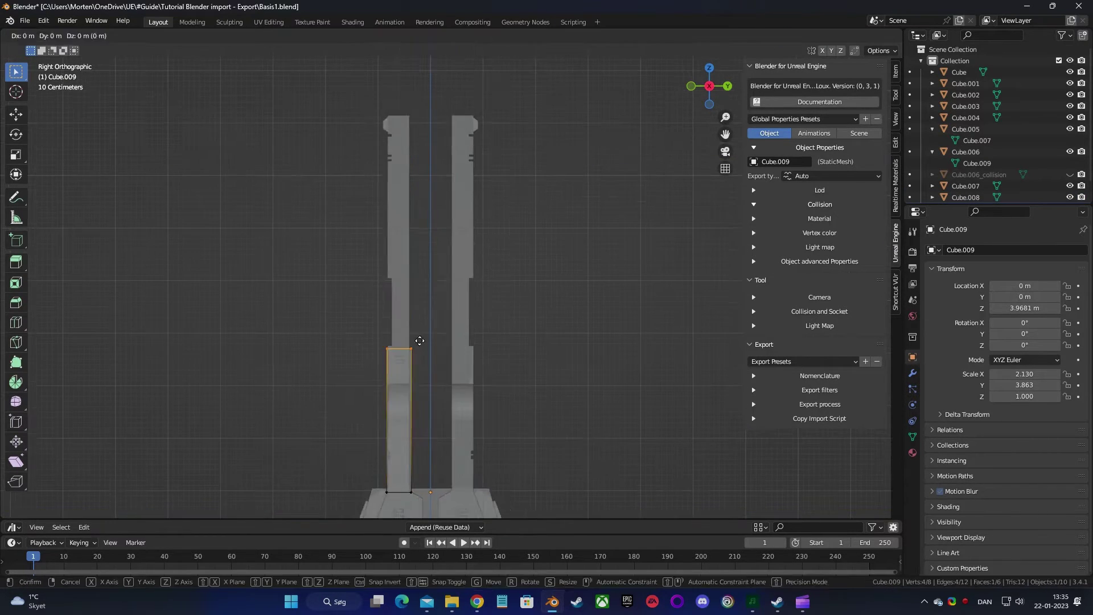
{"action": "left_click", "coordinate": [422, 424]}
{"action": "key", "text": "KP_1"}
{"action": "key", "text": "a"}
{"action": "key", "text": "shift+d"}
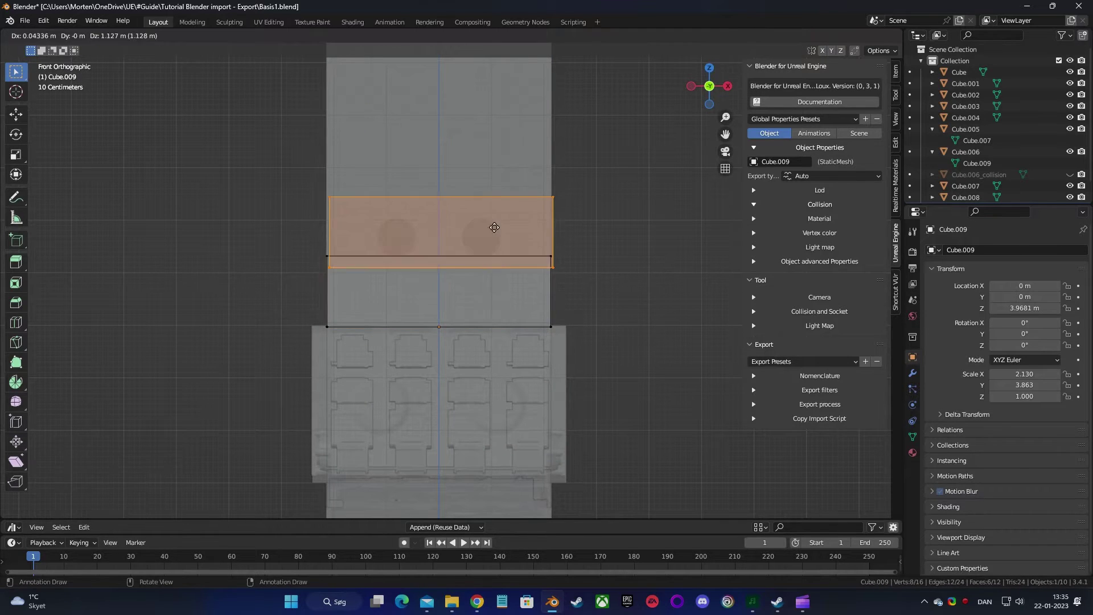
{"action": "right_click", "coordinate": [516, 242]}
{"action": "key", "text": "Tab"}
Duplicate the slab block to above the round holes and adjust its mesh along Z to cover the upper part of the slab.
{"action": "key", "text": "shift+d"}
{"action": "key", "text": "z"}
{"action": "left_click", "coordinate": [498, 152]}
{"action": "key", "text": "Tab"}
{"action": "key", "text": "g"}
{"action": "key", "text": "z"}
{"action": "key", "text": "Tab"}
Duplicate the lower slab block upward along Z to the row of round holes, at a height of about 4.72 m.
{"action": "left_click", "coordinate": [442, 266]}
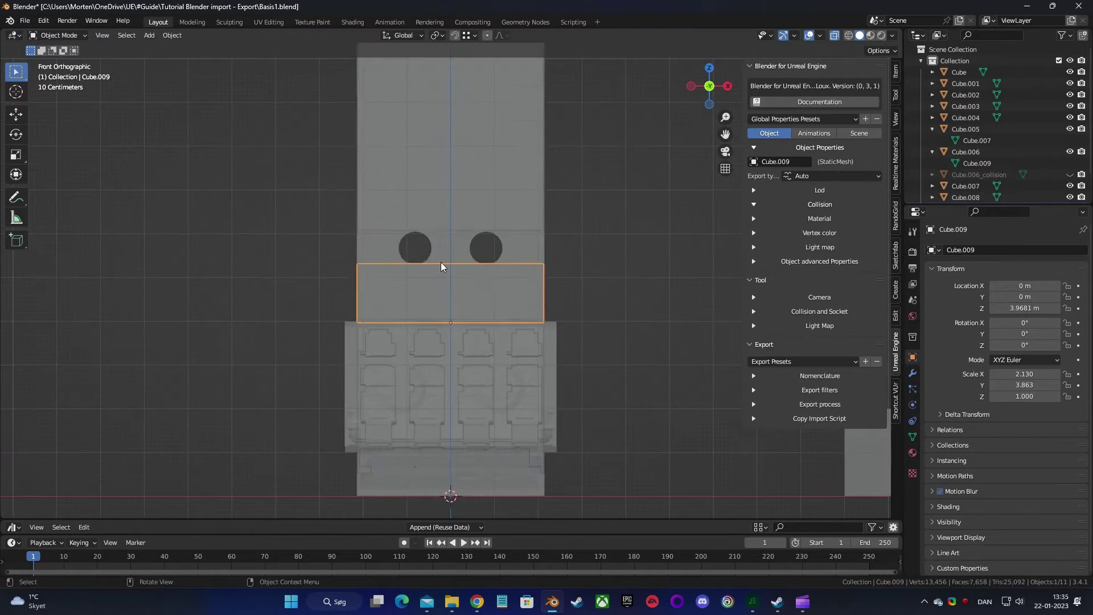
{"action": "scroll", "coordinate": [447, 290], "scroll_direction": "up", "scroll_amount": 3}
{"action": "key", "text": "shift+d"}
{"action": "key", "text": "z"}
{"action": "left_click", "coordinate": [291, 286]}
Adjust the duplicate's top along Z to the hole row's height and narrow it along X to fit beside the holes.
{"action": "key", "text": "Tab"}
{"action": "left_click_drag", "start_coordinate": [268, 316], "coordinate": [629, 182]}
{"action": "key", "text": "g"}
{"action": "key", "text": "z"}
{"action": "left_click", "coordinate": [349, 265]}
{"action": "key", "text": "g"}
{"action": "key", "text": "x"}
{"action": "left_click", "coordinate": [367, 230]}
Duplicate the hole-row block about 3.32 m along X to the opposite side and once more between the two holes.
{"action": "key", "text": "Tab"}
{"action": "key", "text": "shift+d"}
{"action": "key", "text": "x"}
{"action": "left_click", "coordinate": [471, 254]}
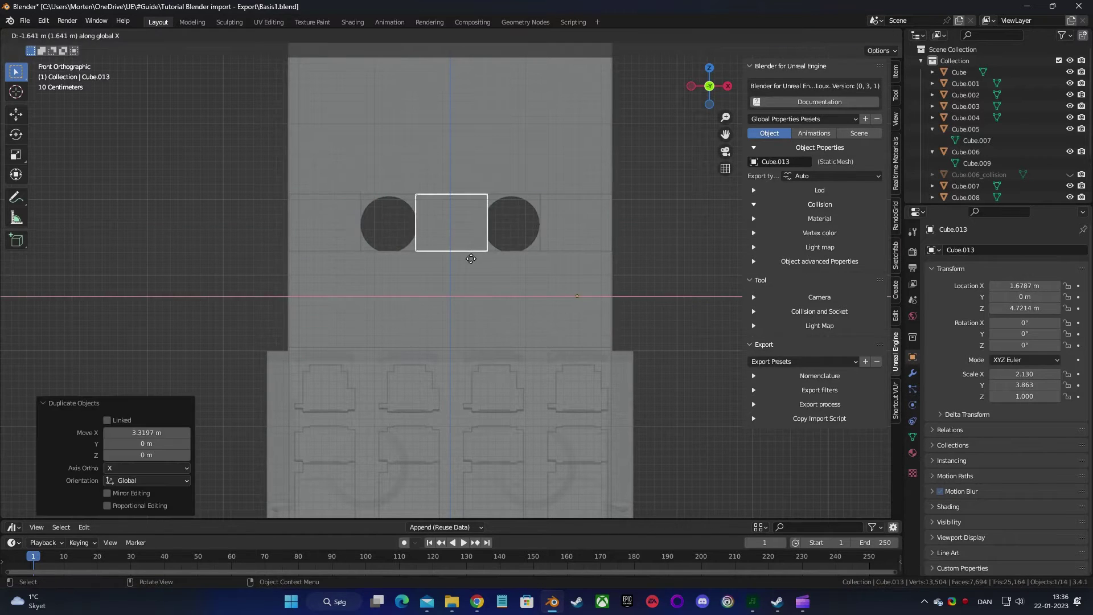
{"action": "scroll", "coordinate": [512, 254], "scroll_direction": "up", "scroll_amount": 3}
{"action": "key", "text": "shift+d"}
{"action": "key", "text": "x"}
{"action": "left_click", "coordinate": [501, 329]}
Select all collision blocks of the first slab and duplicate them about 1.22 m along Y onto the second slab.
{"action": "middle_click_drag", "start_coordinate": [501, 330], "coordinate": [415, 262]}
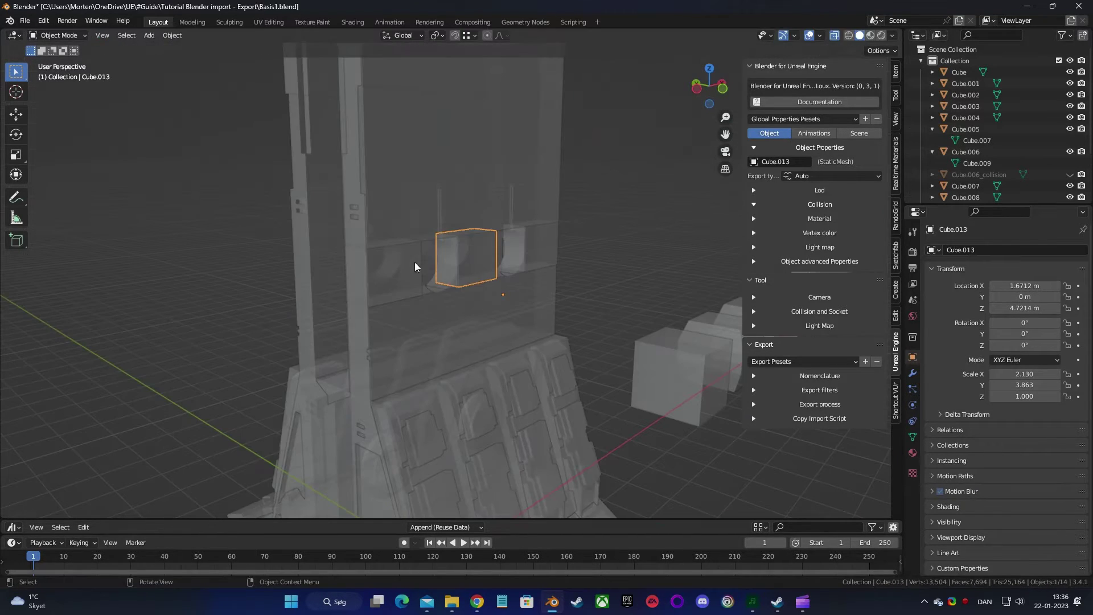
{"action": "left_click", "coordinate": [414, 262]}
{"action": "left_click", "coordinate": [518, 248], "text": "shift"}
{"action": "key", "text": "KP_3"}
{"action": "left_click_drag", "start_coordinate": [407, 97], "coordinate": [464, 456], "text": "shift"}
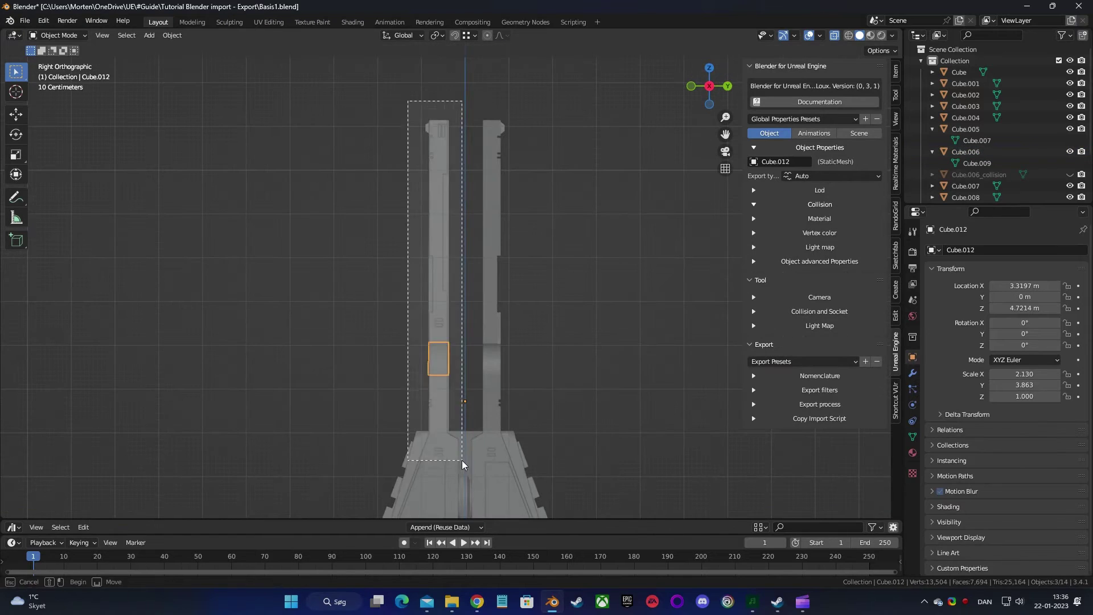
{"action": "key", "text": "shift+d"}
{"action": "key", "text": "y"}
{"action": "left_click", "coordinate": [522, 319]}
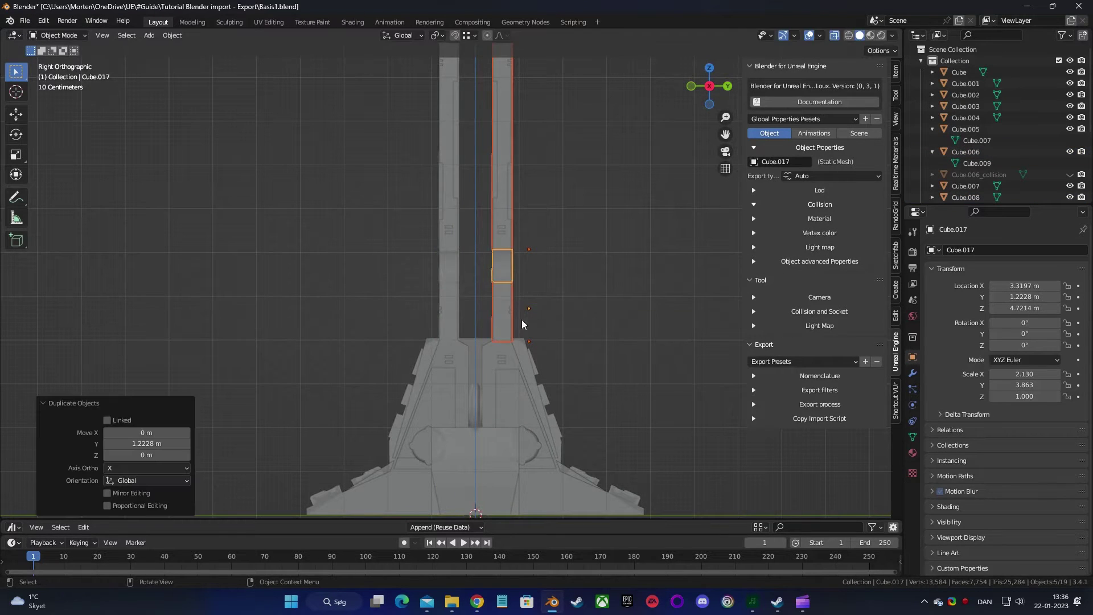
{"action": "middle_click_drag", "start_coordinate": [521, 319], "coordinate": [383, 321]}
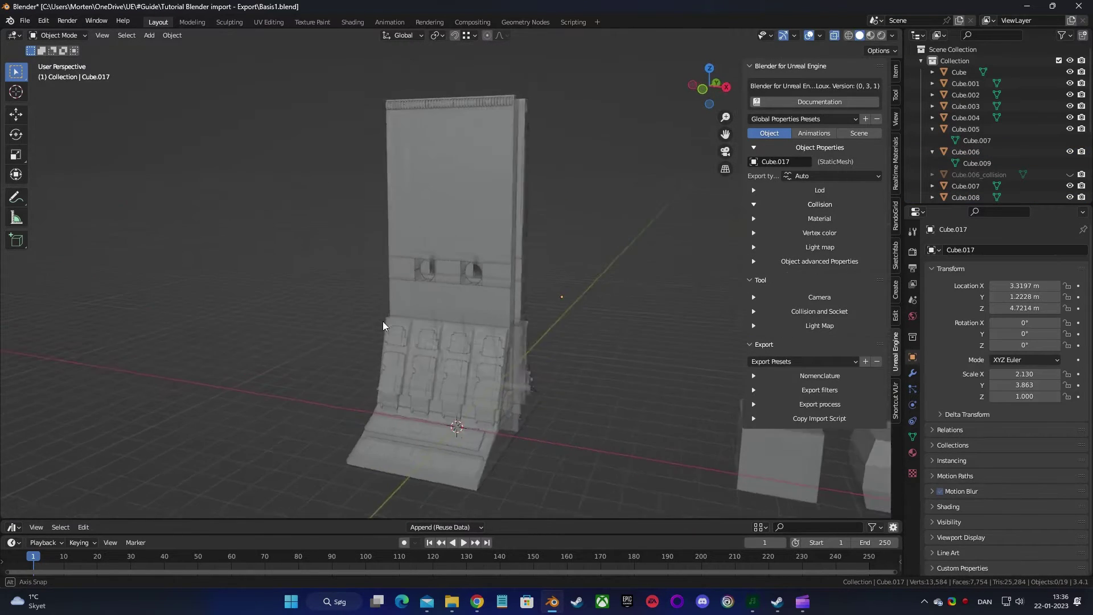
{"action": "left_click", "coordinate": [383, 321]}
Select collision blocks Cube.007 through Cube.018 with tower Cube.006 as the active object and convert the blocks to convex shape (UCX) colliders.
{"action": "middle_click_drag", "start_coordinate": [469, 301], "coordinate": [521, 319]}
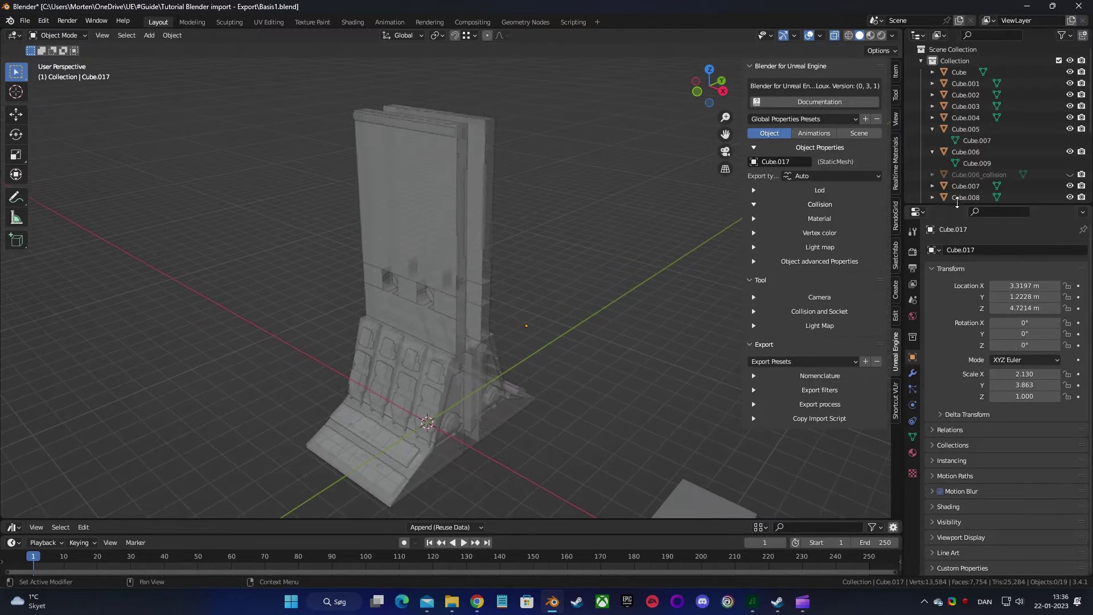
{"action": "scroll", "coordinate": [975, 185], "scroll_direction": "down", "scroll_amount": 5}
{"action": "scroll", "coordinate": [976, 186], "scroll_direction": "down", "scroll_amount": 1}
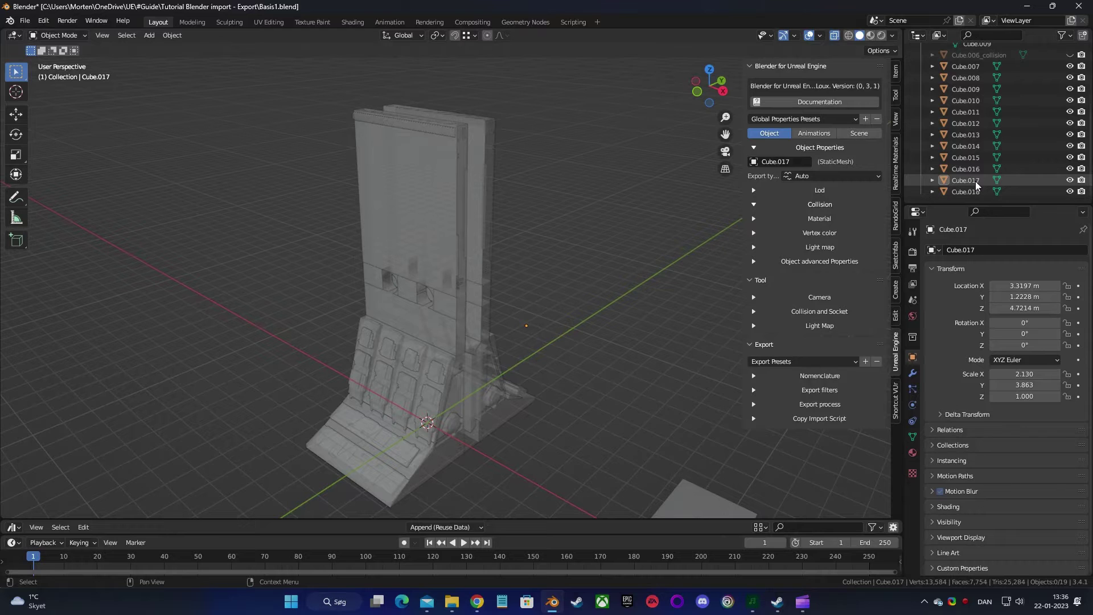
{"action": "left_click", "coordinate": [970, 67]}
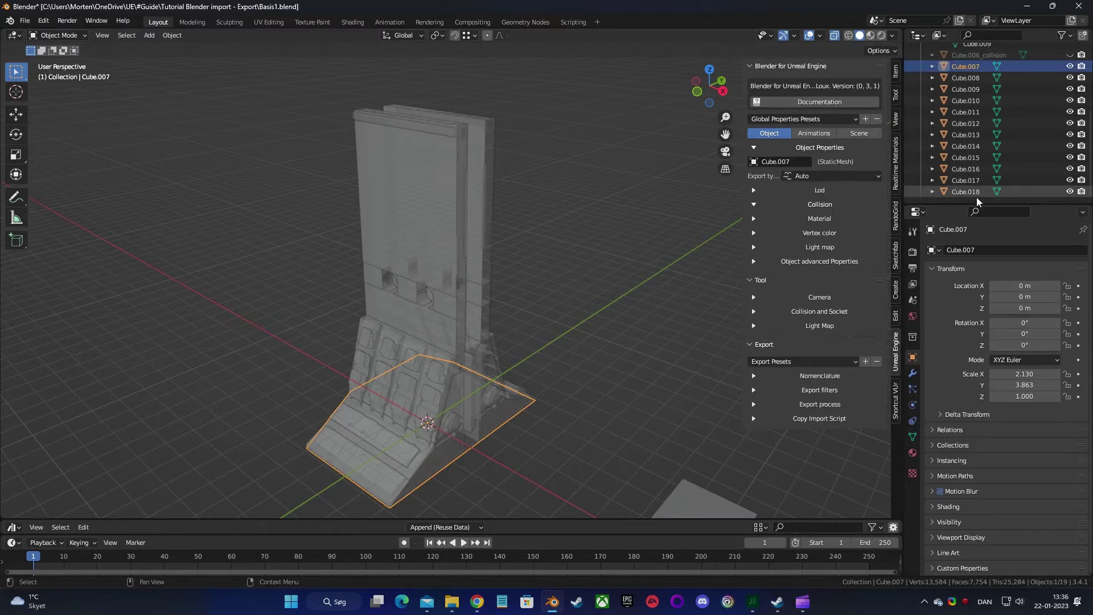
{"action": "left_click", "coordinate": [968, 192], "text": "shift"}
{"action": "scroll", "coordinate": [964, 151], "scroll_direction": "up", "scroll_amount": 1}
{"action": "scroll", "coordinate": [964, 151], "scroll_direction": "up", "scroll_amount": 2}
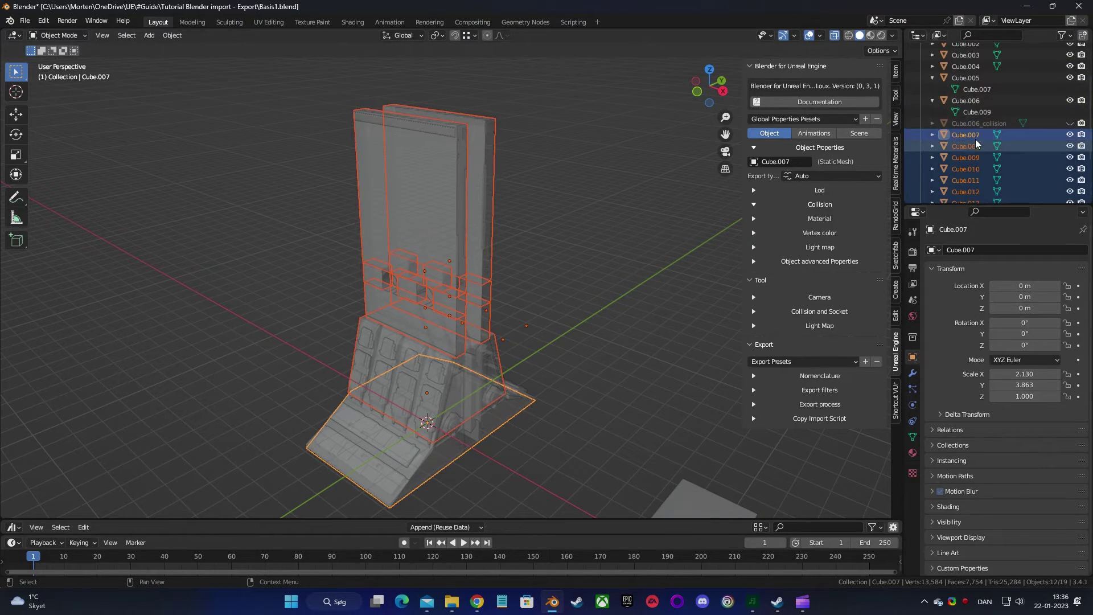
{"action": "left_click", "coordinate": [967, 101], "text": "ctrl"}
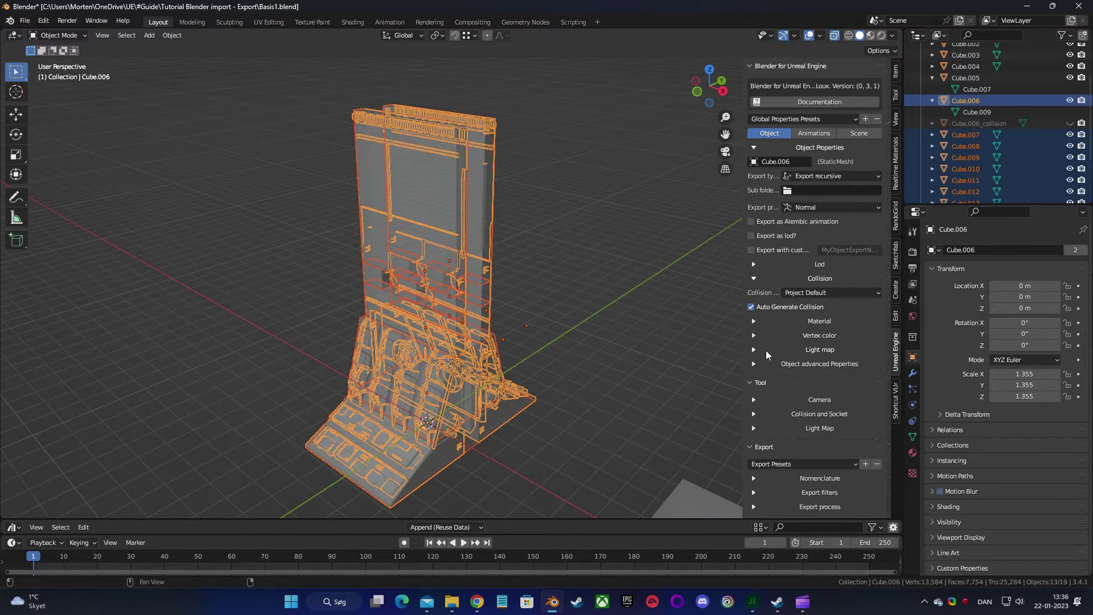
{"action": "left_click", "coordinate": [753, 413]}
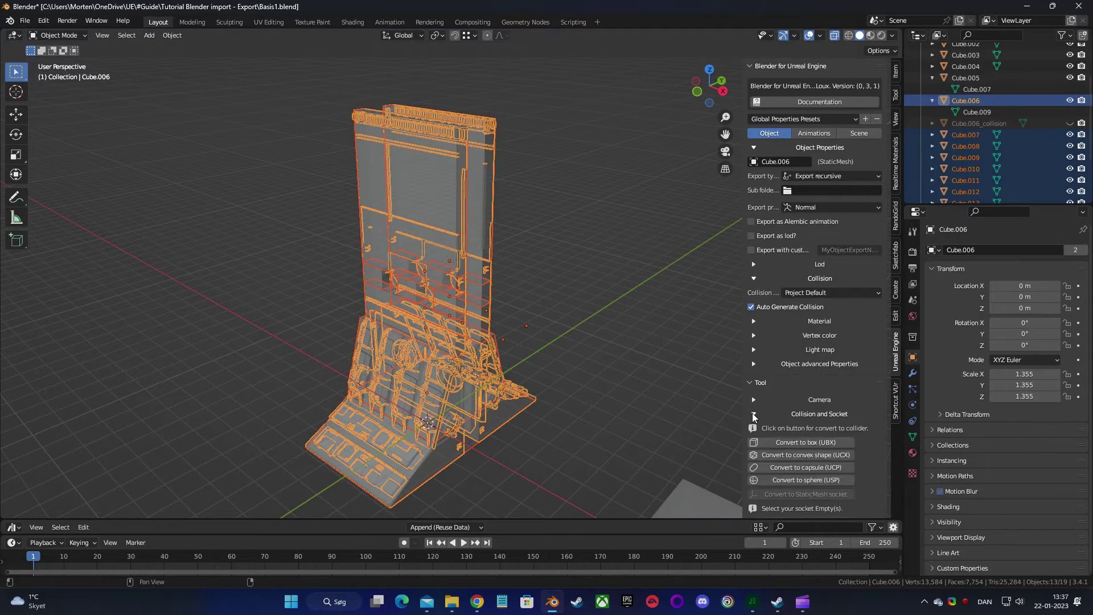
{"action": "scroll", "coordinate": [763, 412], "scroll_direction": "down", "scroll_amount": 2}
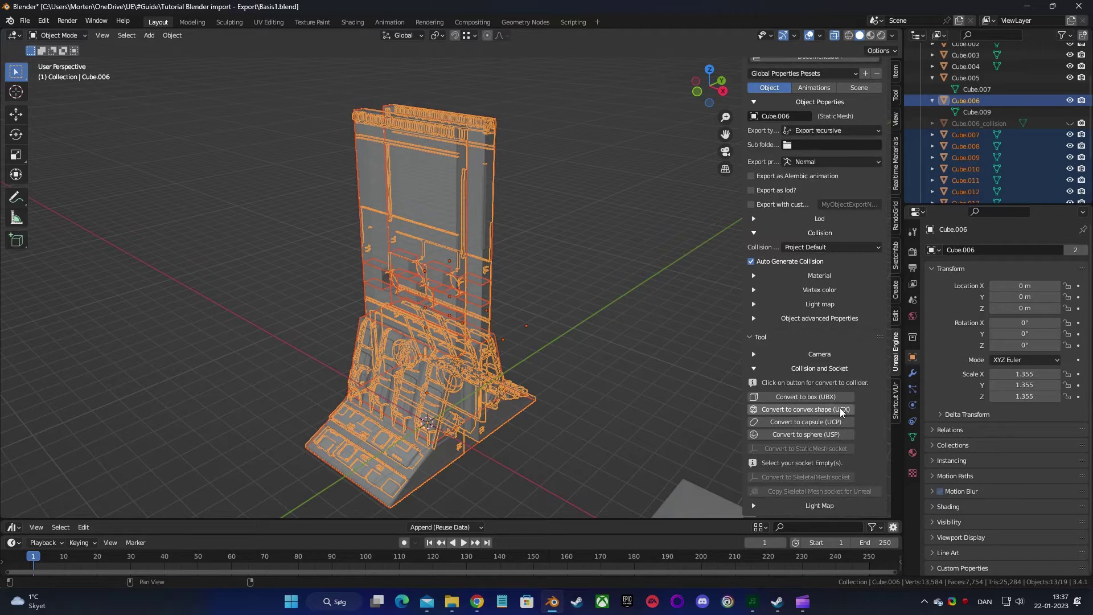
{"action": "left_click", "coordinate": [801, 410]}
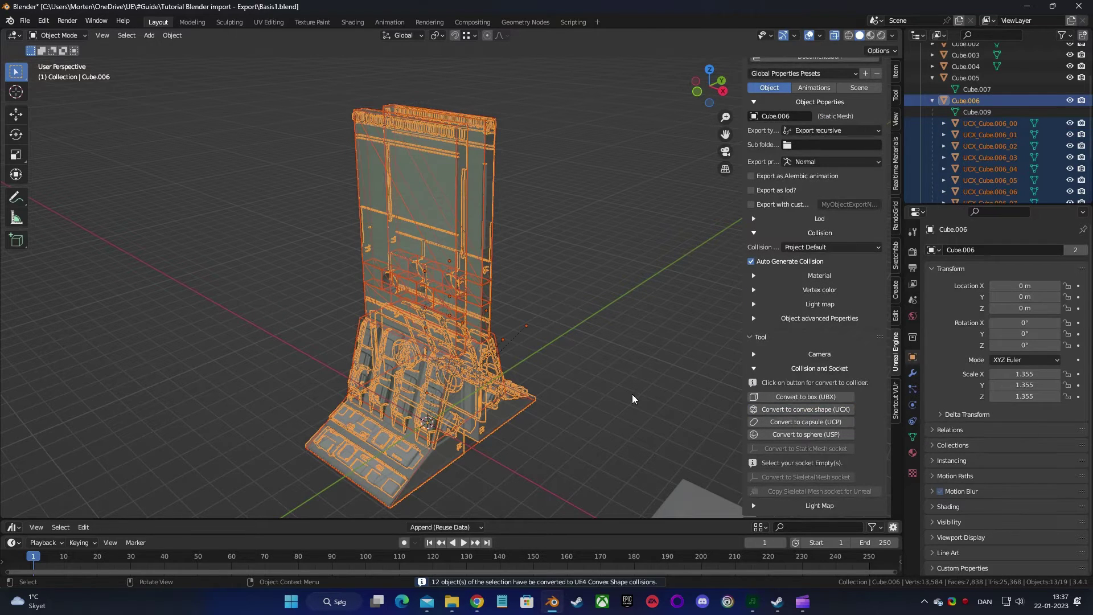
{"action": "left_click", "coordinate": [572, 277]}
Select every object in the scene and export them all for Unreal Engine.
{"action": "middle_click_drag", "start_coordinate": [399, 285], "coordinate": [578, 277]}
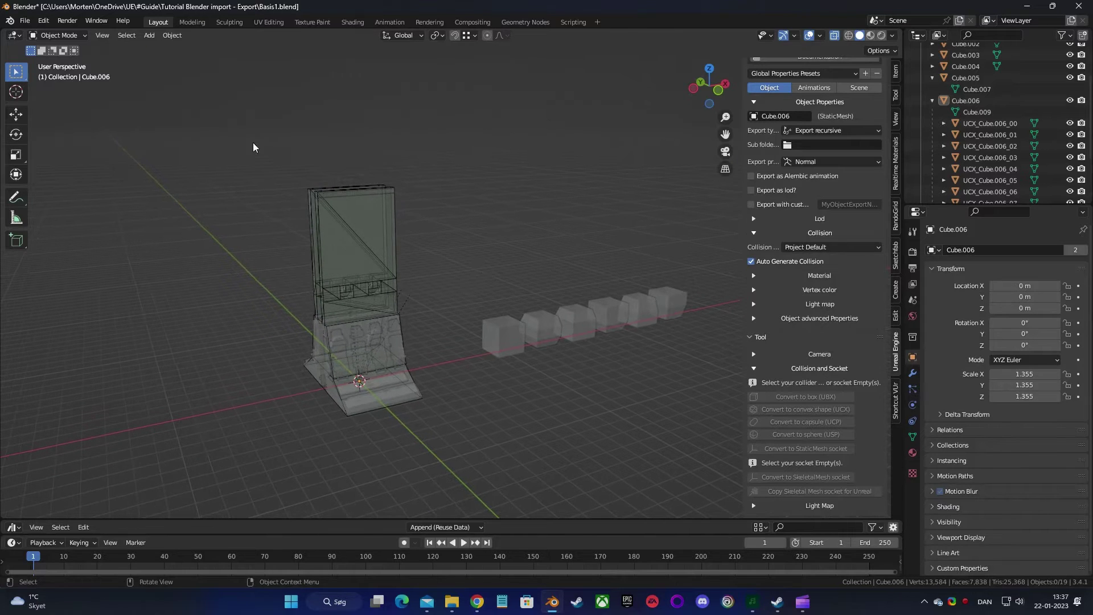
{"action": "left_click_drag", "start_coordinate": [256, 142], "coordinate": [731, 427]}
{"action": "scroll", "coordinate": [816, 256], "scroll_direction": "down", "scroll_amount": 4}
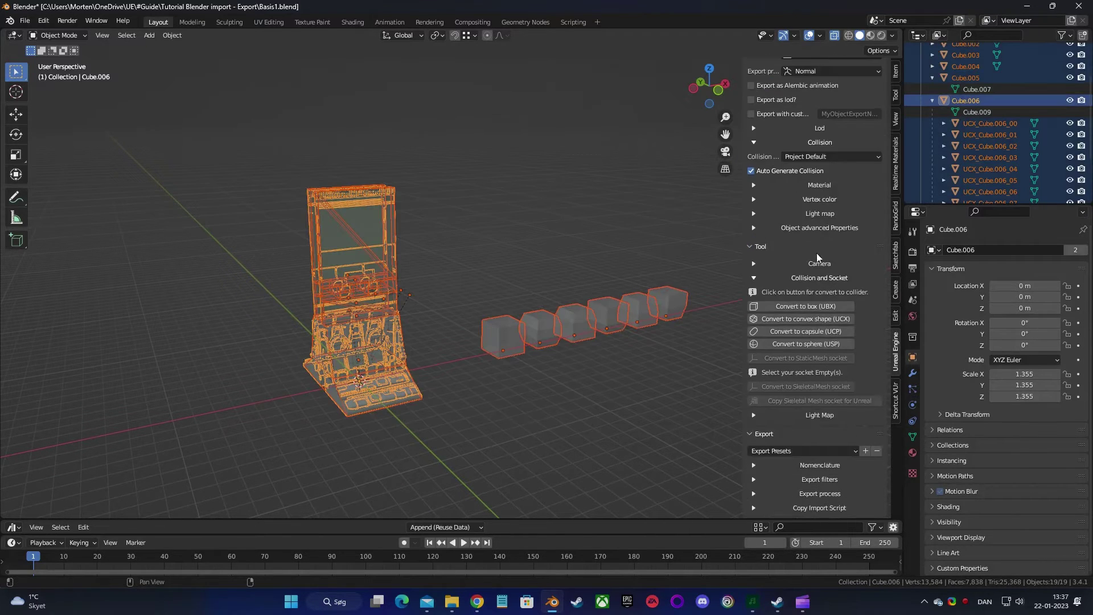
{"action": "left_click", "coordinate": [754, 493]}
{"action": "scroll", "coordinate": [786, 493], "scroll_direction": "down", "scroll_amount": 3}
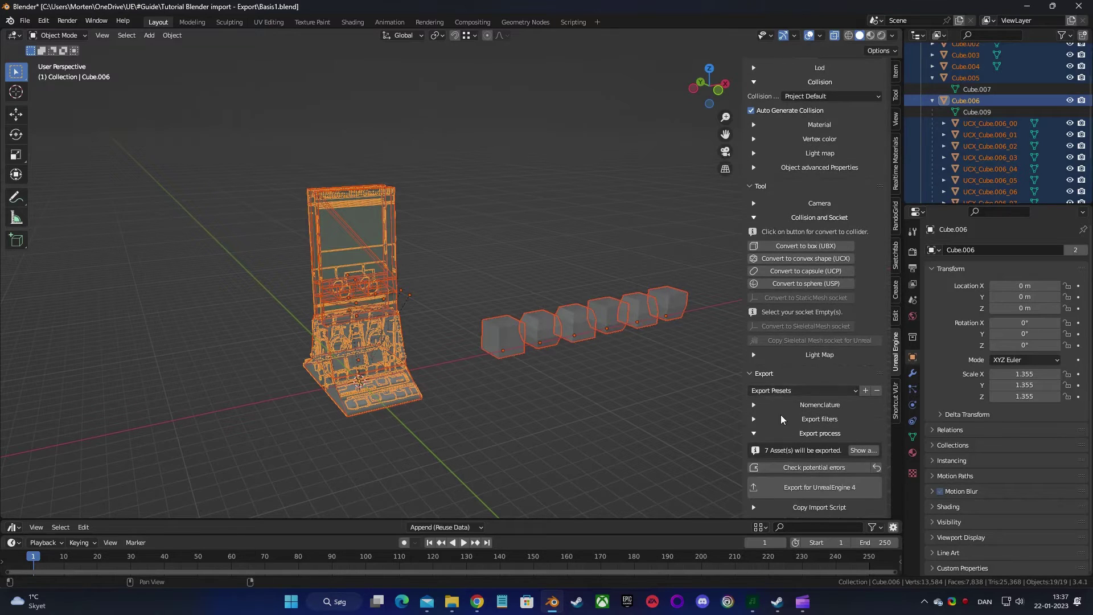
{"action": "left_click", "coordinate": [813, 488]}
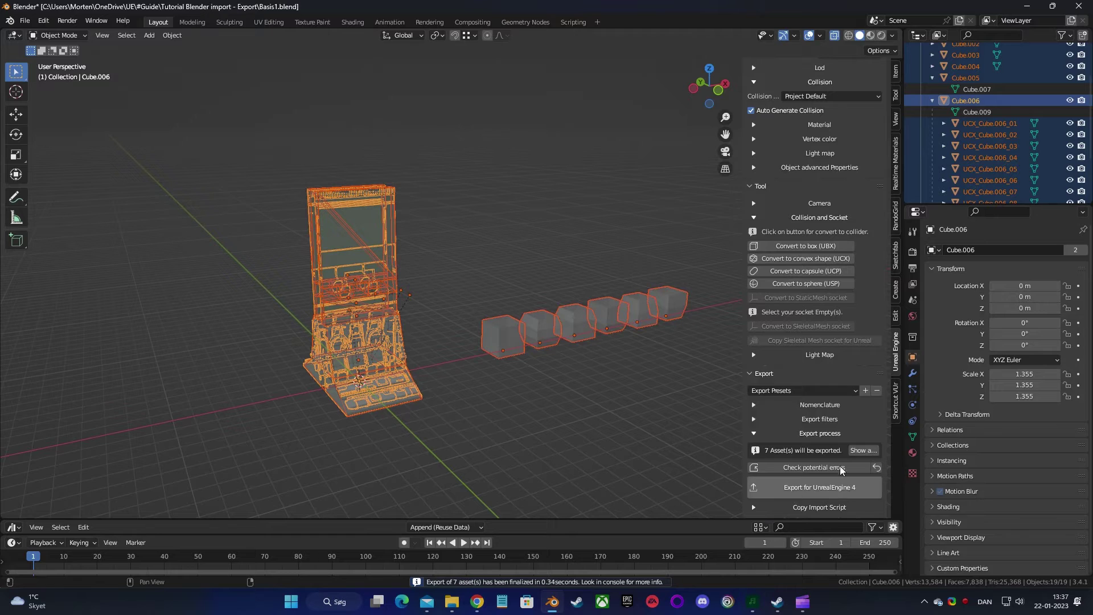
Copy the import script command for the exported assets.
{"action": "scroll", "coordinate": [838, 433], "scroll_direction": "up", "scroll_amount": 1}
{"action": "scroll", "coordinate": [836, 436], "scroll_direction": "down", "scroll_amount": 1}
{"action": "left_click", "coordinate": [768, 507]}
{"action": "scroll", "coordinate": [770, 505], "scroll_direction": "down", "scroll_amount": 1}
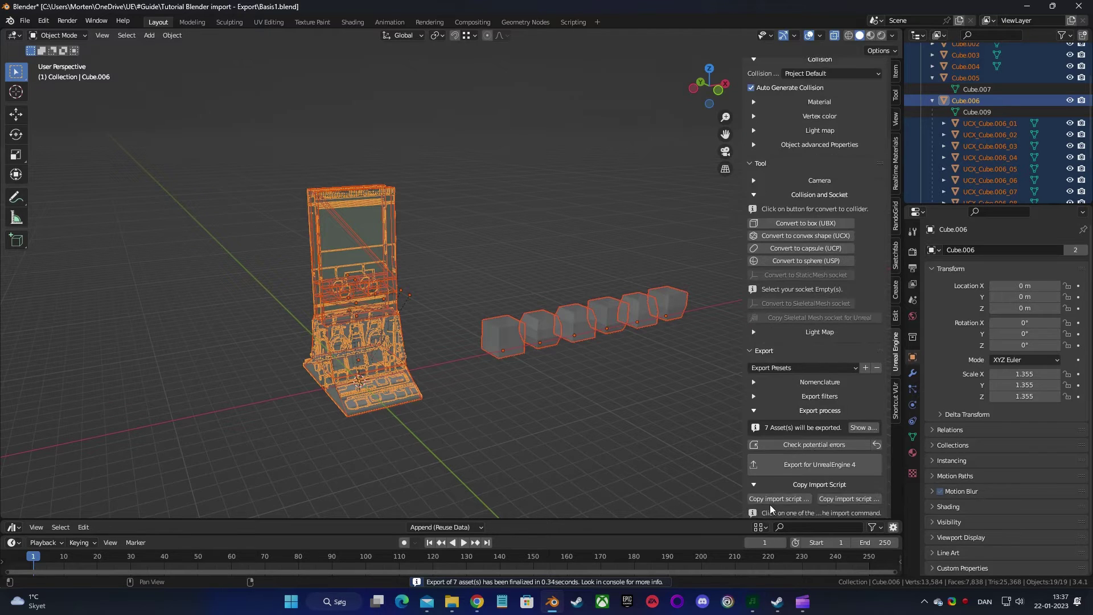
{"action": "scroll", "coordinate": [770, 505], "scroll_direction": "down", "scroll_amount": 2}
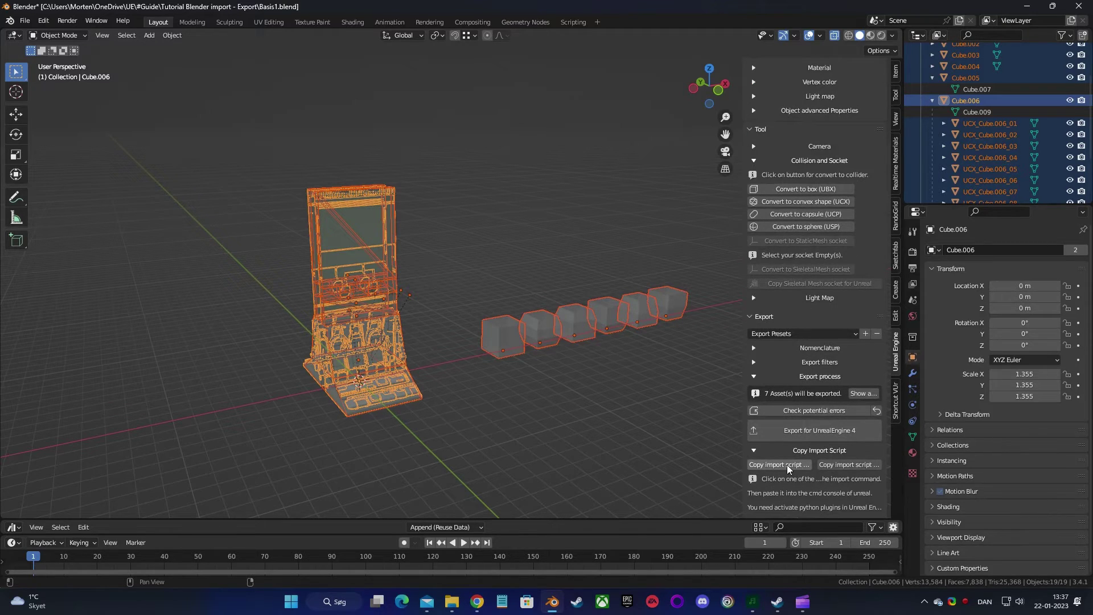
{"action": "left_click", "coordinate": [787, 468]}
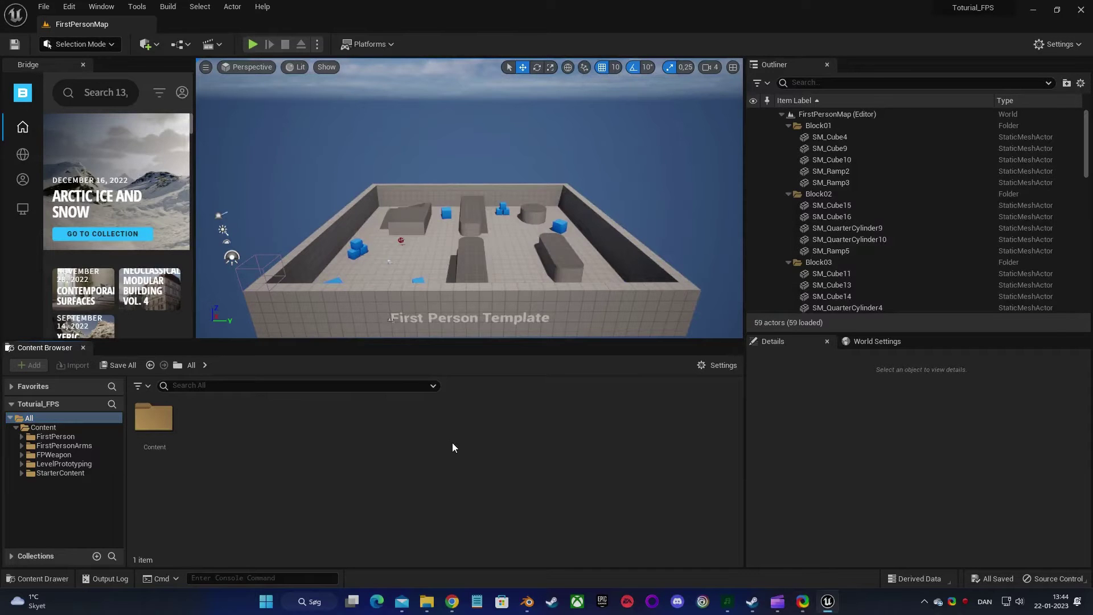
Switch to Unreal Engine and run the copied ImportAssetScript.py command in the console.
{"action": "left_click", "coordinate": [235, 579]}
{"action": "key", "text": "ctrl+v"}
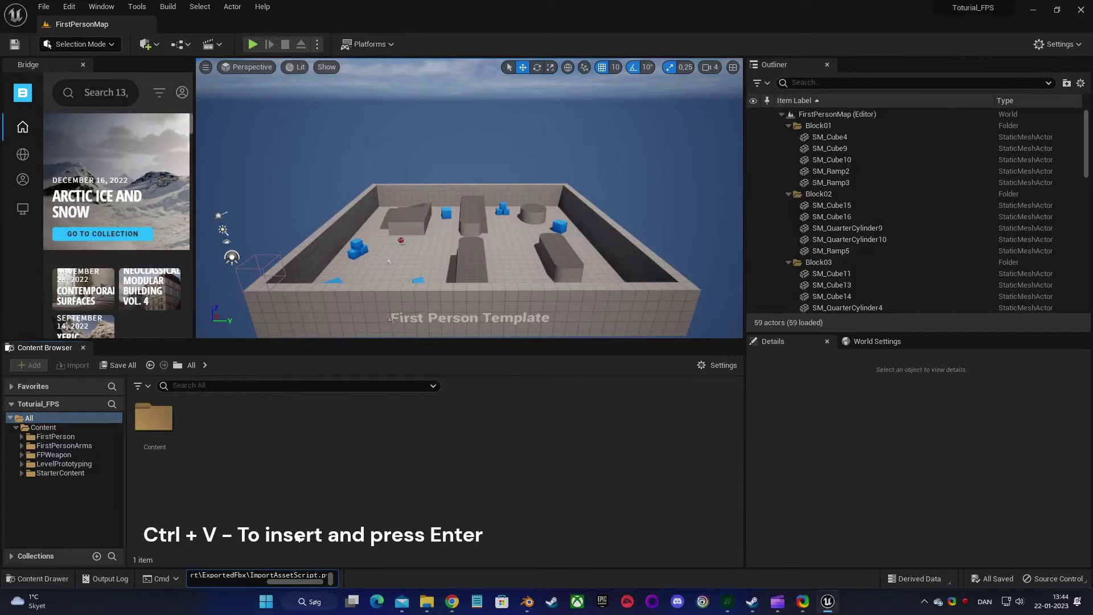
{"action": "key", "text": "Return"}
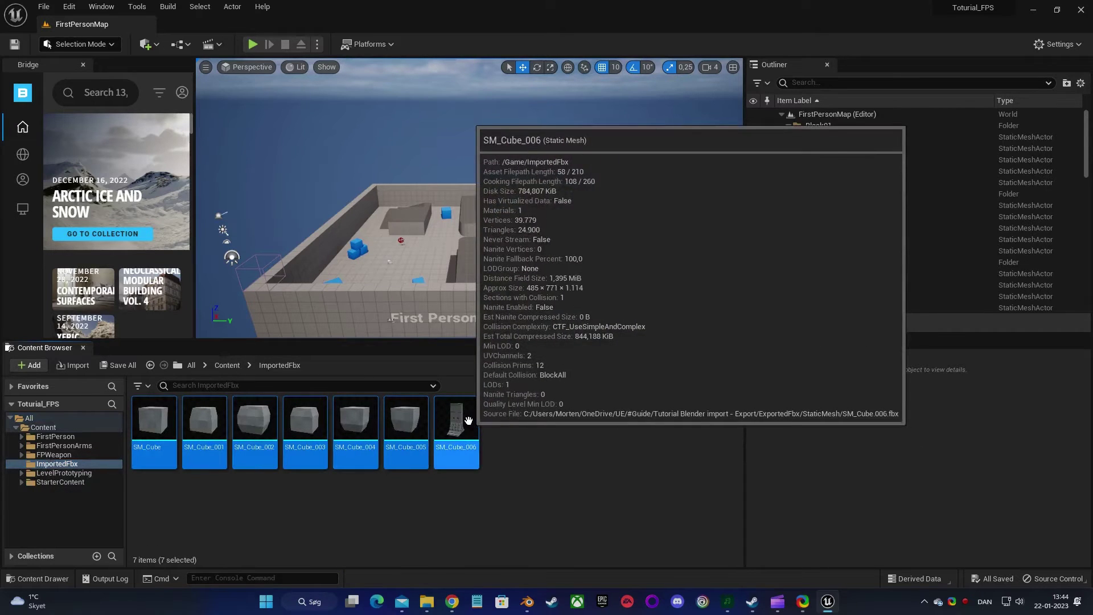
Place SM_Cube on the level floor at about X 1260, Y 2280 and stack SM_Cube_001 on top of it.
{"action": "left_click", "coordinate": [153, 419]}
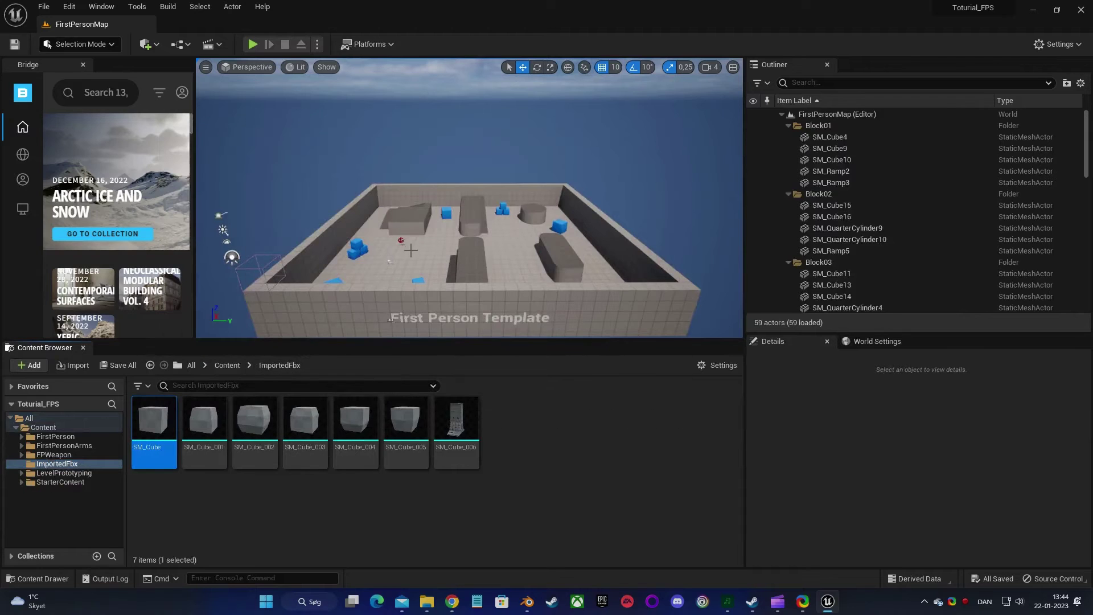
{"action": "right_click_drag", "start_coordinate": [386, 274], "coordinate": [408, 295]}
{"action": "key", "text": "w"}
{"action": "left_click_drag", "start_coordinate": [171, 411], "coordinate": [449, 221]}
{"action": "left_click_drag", "start_coordinate": [230, 416], "coordinate": [449, 155]}
{"action": "left_click", "coordinate": [451, 222]}
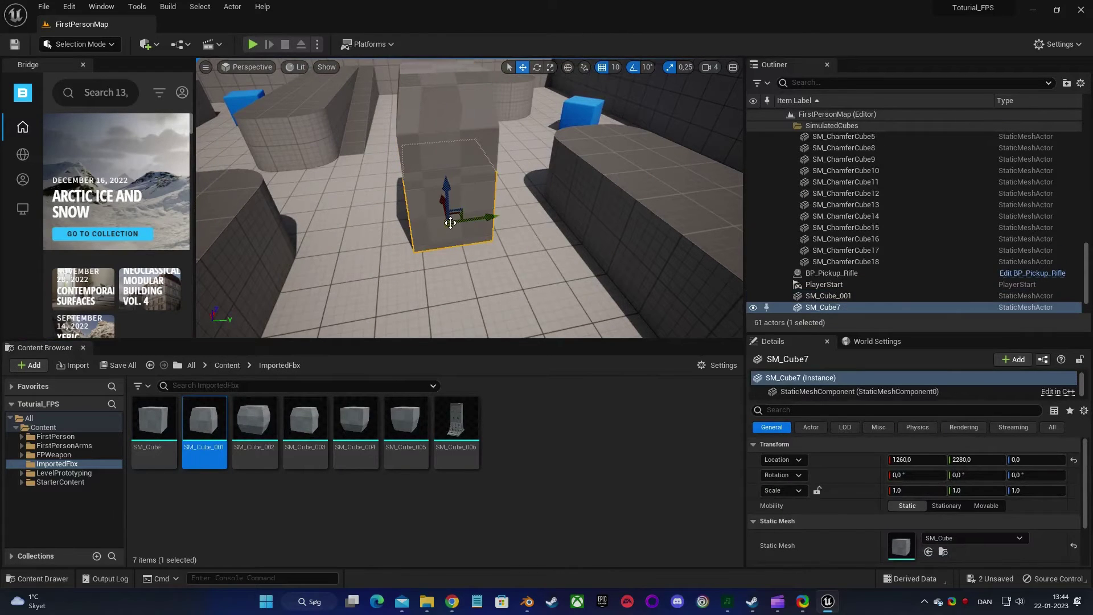
{"action": "left_click", "coordinate": [444, 142]}
Place the SM_Cube_006 tower in the level at X 1970, Y 870, Z 200 and rotate it 90° about Z.
{"action": "right_click_drag", "start_coordinate": [445, 143], "coordinate": [445, 143]}
{"action": "left_click_drag", "start_coordinate": [456, 425], "coordinate": [498, 283]}
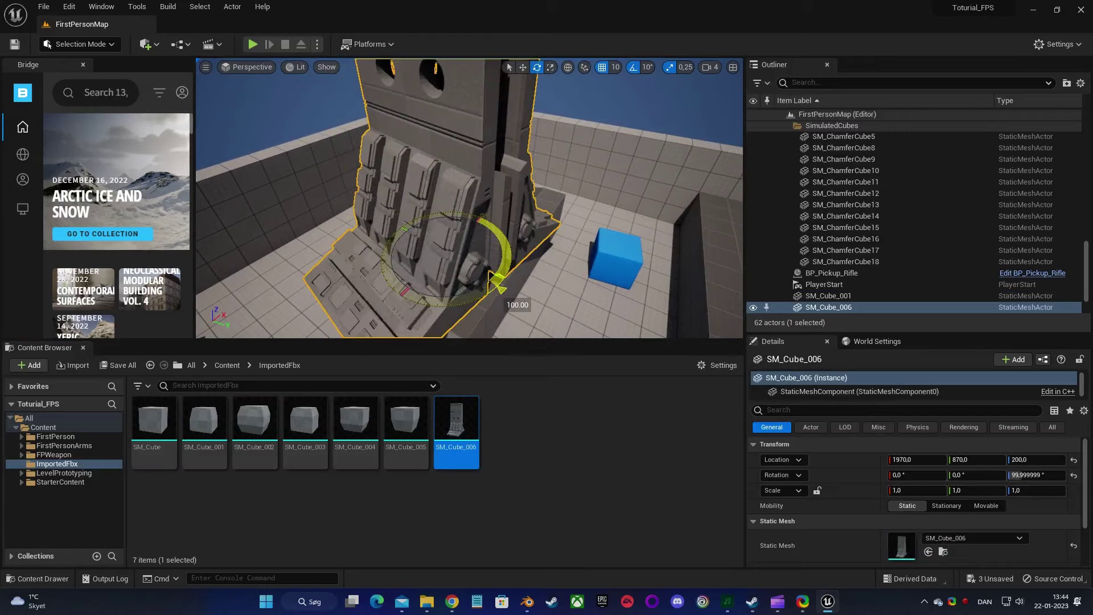
{"action": "key", "text": "s"}
{"action": "right_click_drag", "start_coordinate": [498, 283], "coordinate": [554, 232]}
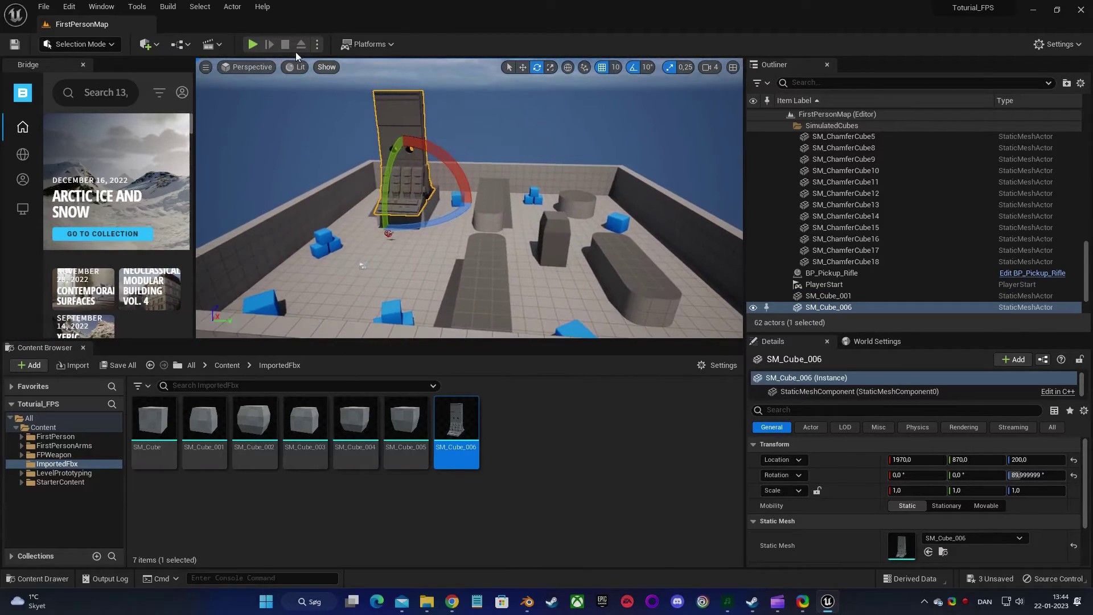
Play the level, pick up the rifle and fire projectiles at the tower from several sides to test its collision.
{"action": "left_click", "coordinate": [252, 43]}
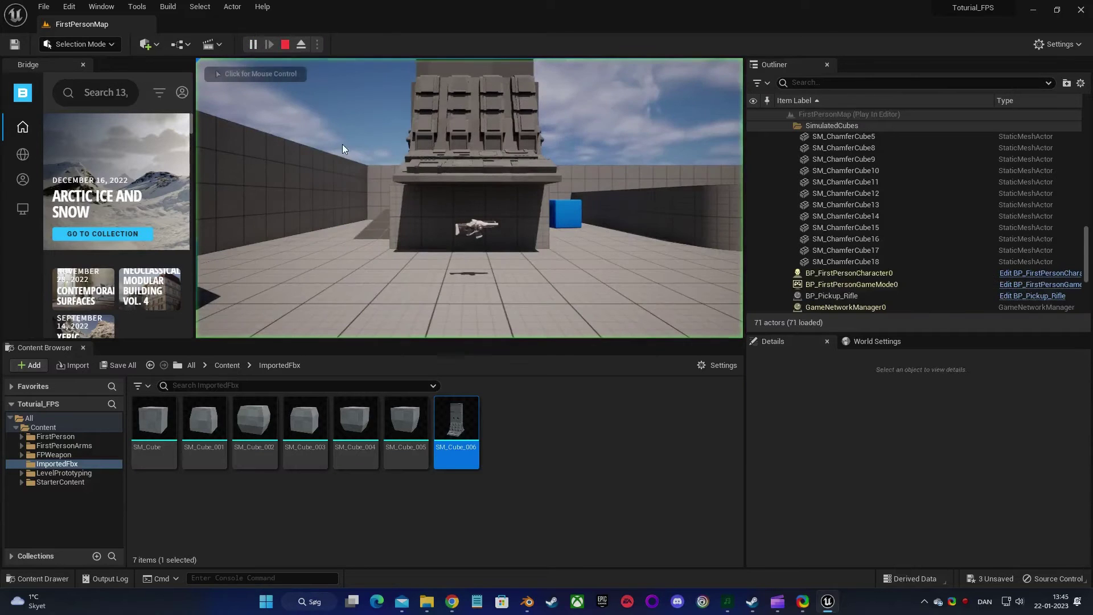
{"action": "left_click", "coordinate": [342, 149]}
{"action": "key", "text": "w"}
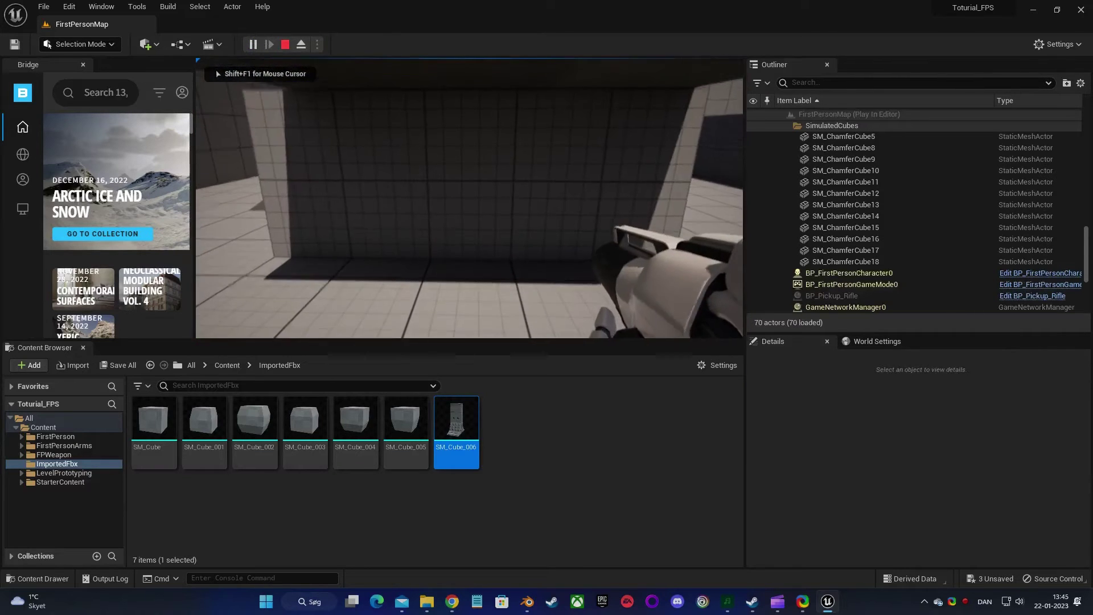
{"action": "left_click", "coordinate": [470, 198]}
{"action": "left_click", "coordinate": [469, 198]}
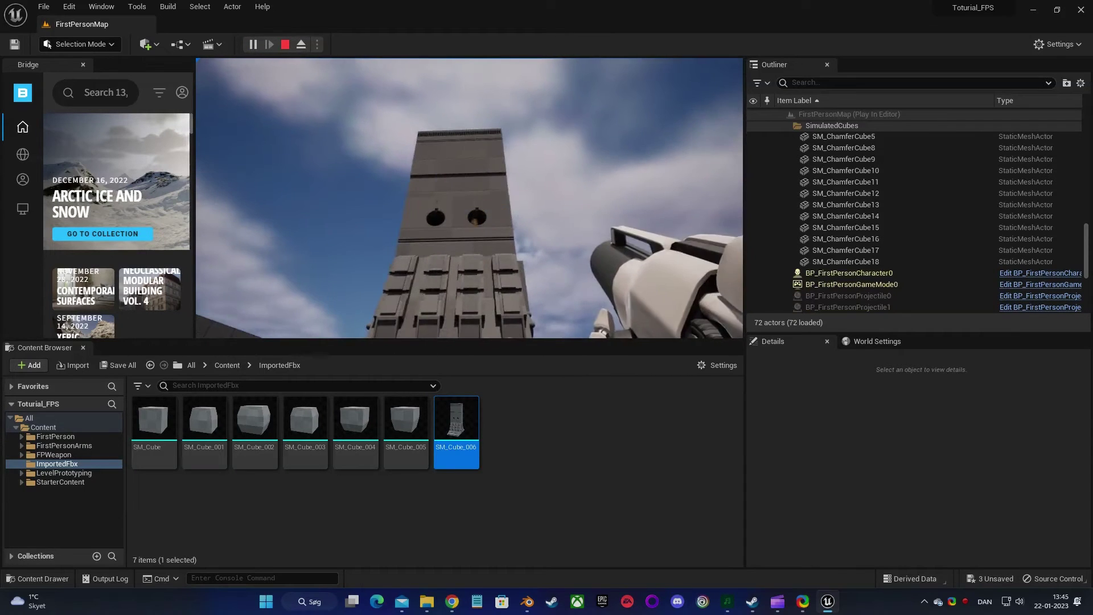
{"action": "left_click", "coordinate": [469, 198]}
{"action": "left_click", "coordinate": [470, 198]}
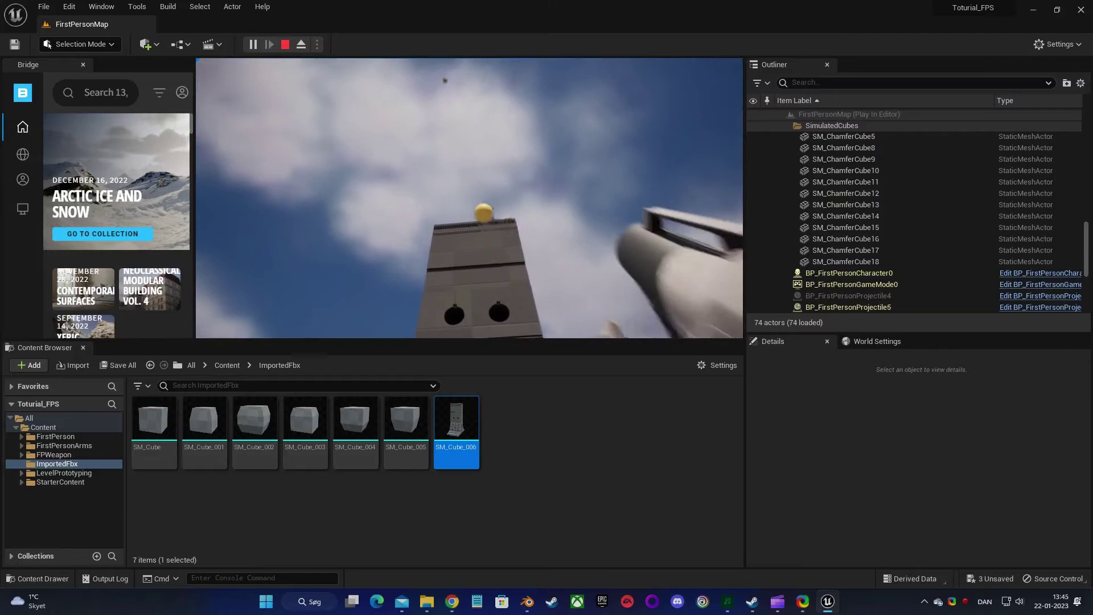
{"action": "left_click", "coordinate": [469, 198]}
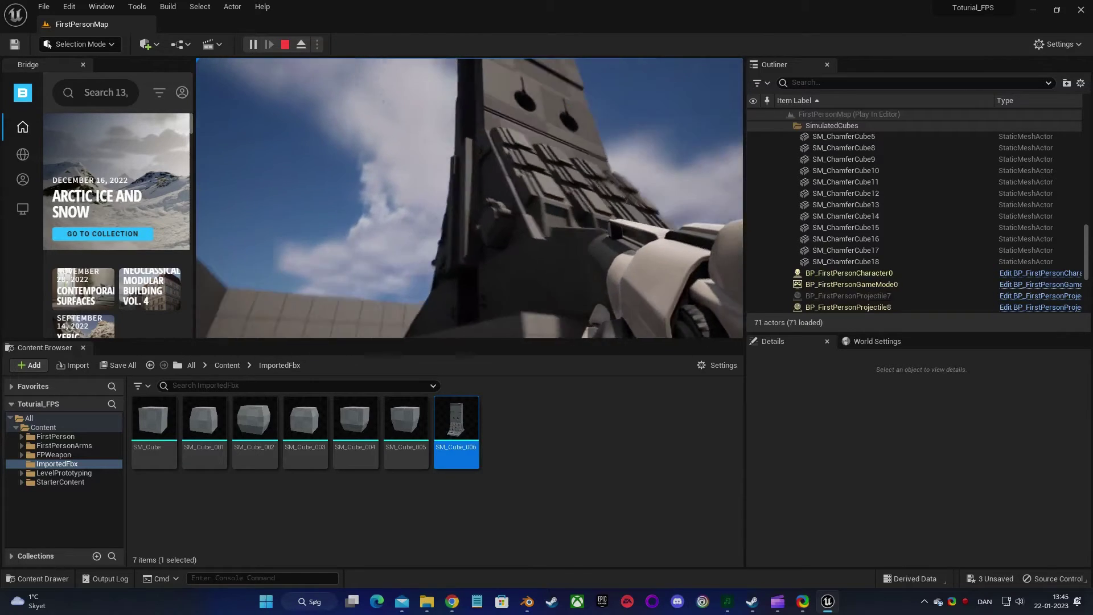
{"action": "left_click", "coordinate": [469, 198]}
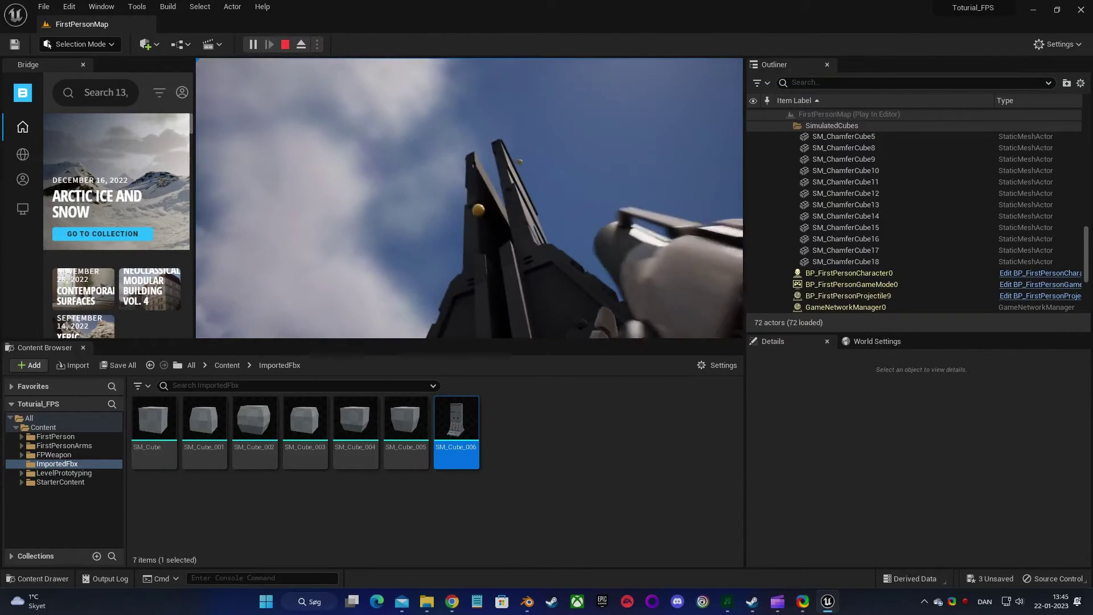
{"action": "left_click", "coordinate": [469, 198]}
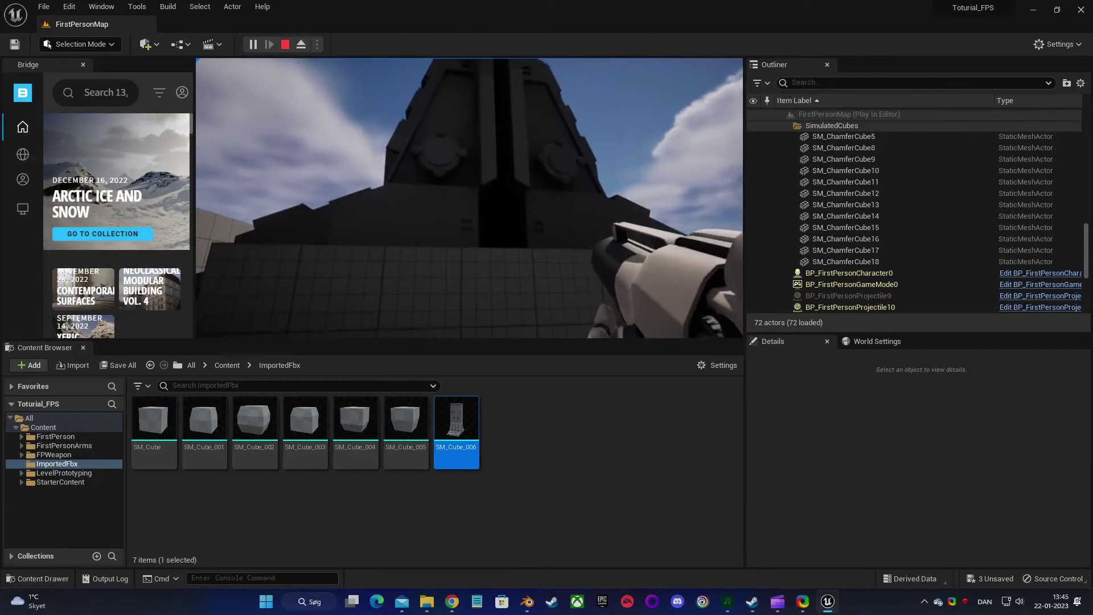
{"action": "left_click", "coordinate": [470, 198]}
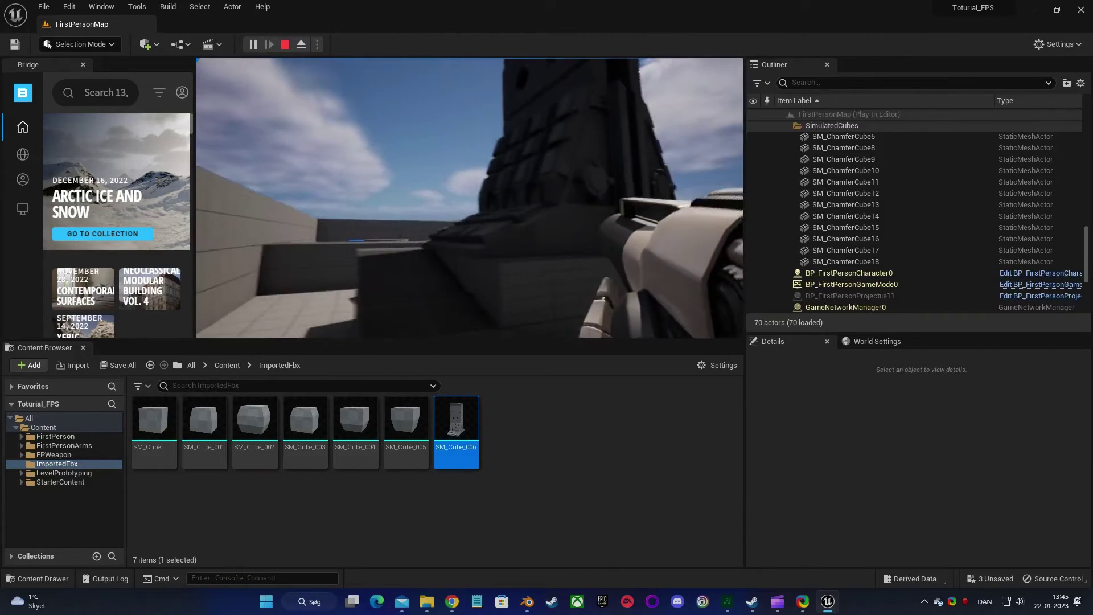
{"action": "left_click", "coordinate": [469, 198]}
{"action": "left_click", "coordinate": [469, 198]}
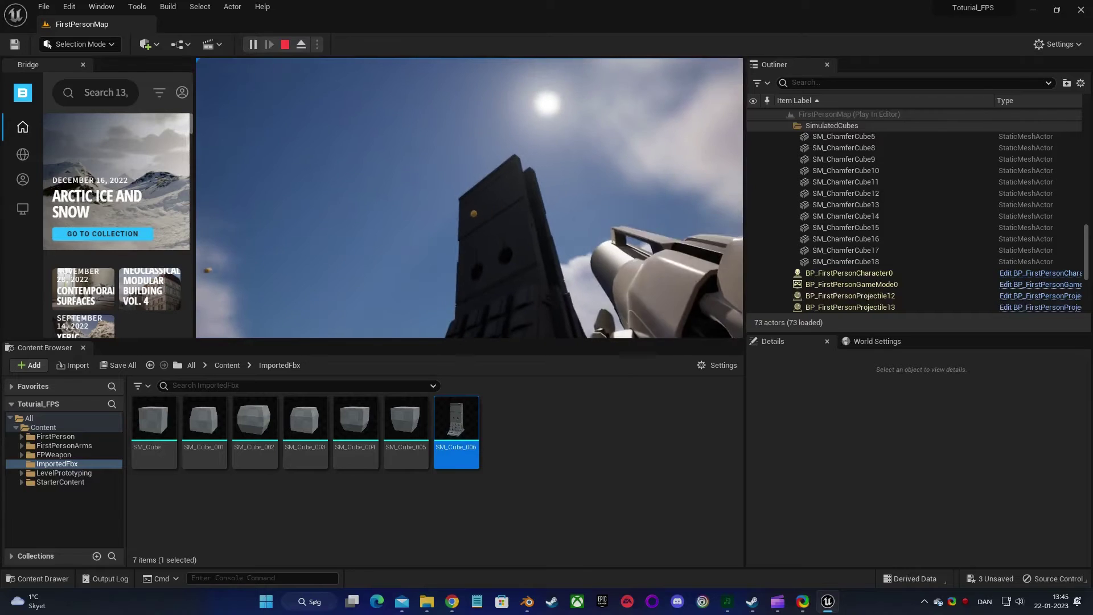
Walk and jump over to the stacked cubes, fire at them to test their collision, and stop playing.
{"action": "key", "text": "w"}
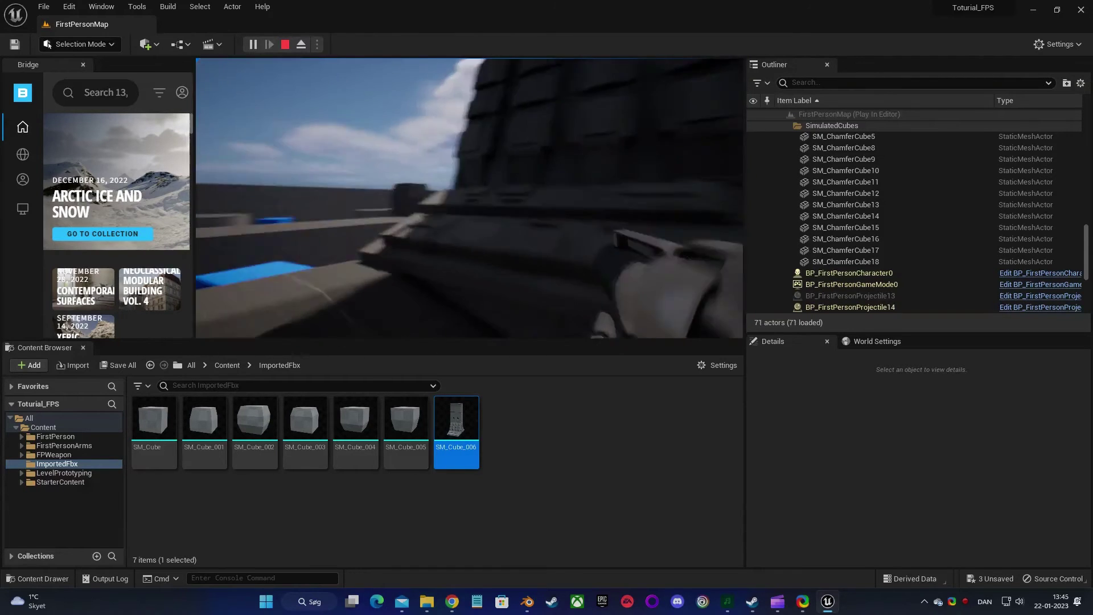
{"action": "key", "text": "space"}
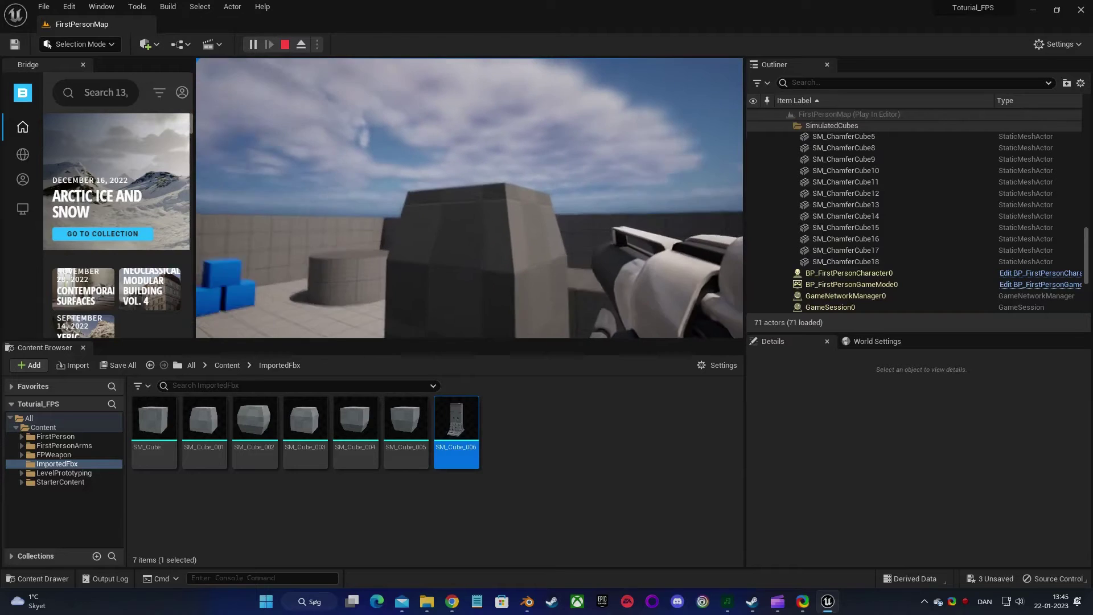
{"action": "left_click", "coordinate": [469, 198]}
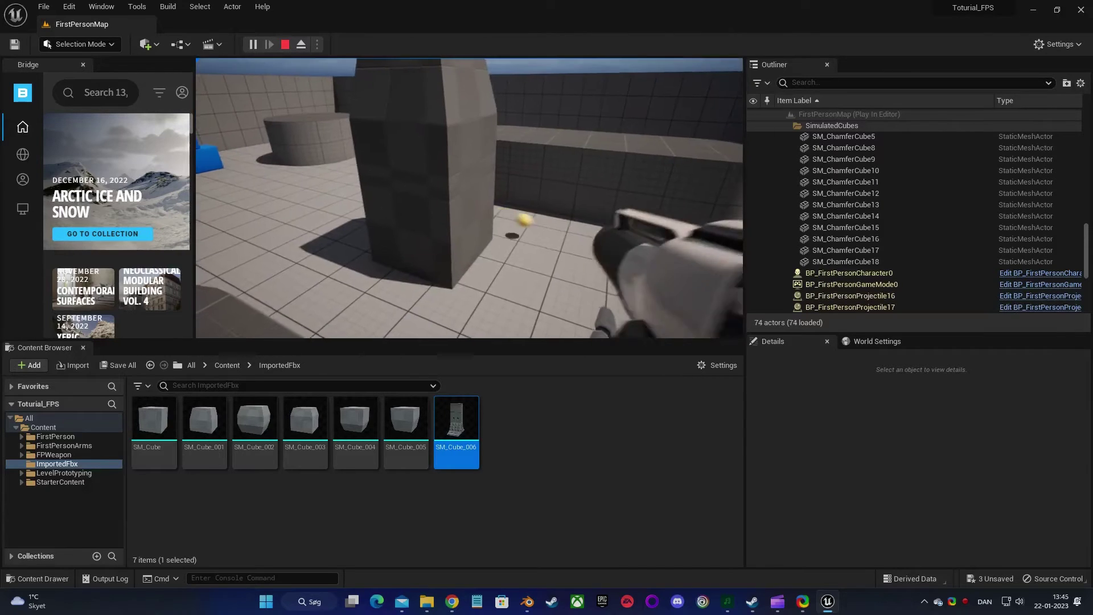
{"action": "left_click", "coordinate": [469, 198]}
{"action": "key", "text": "Escape"}
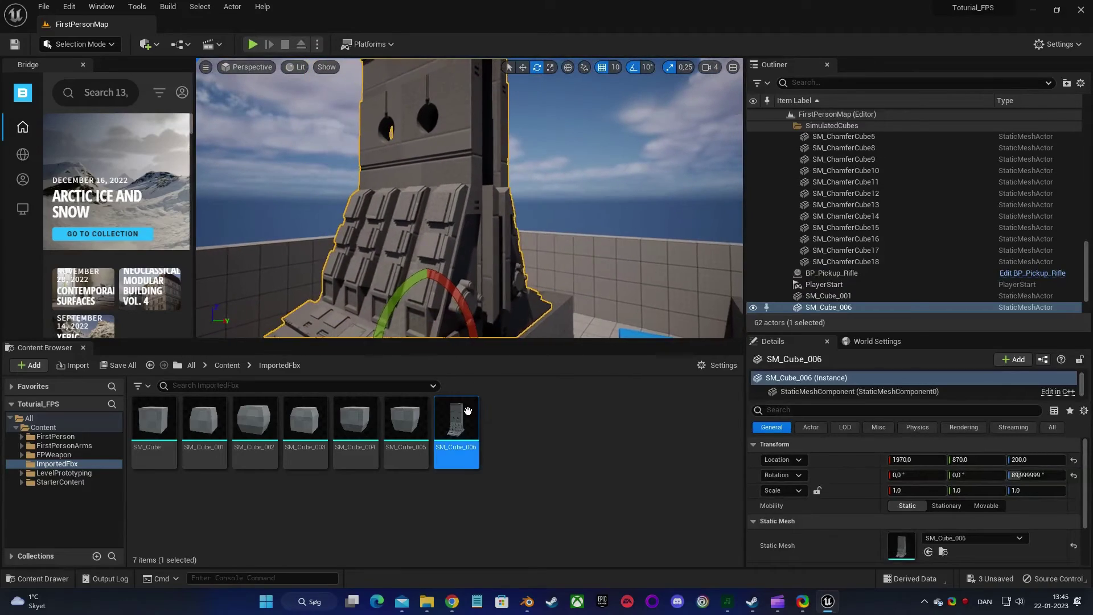
Open the SM_Cube_006 static mesh, display its simple collision, and inspect the collision outline around the tower.
{"action": "double_click", "coordinate": [466, 413]}
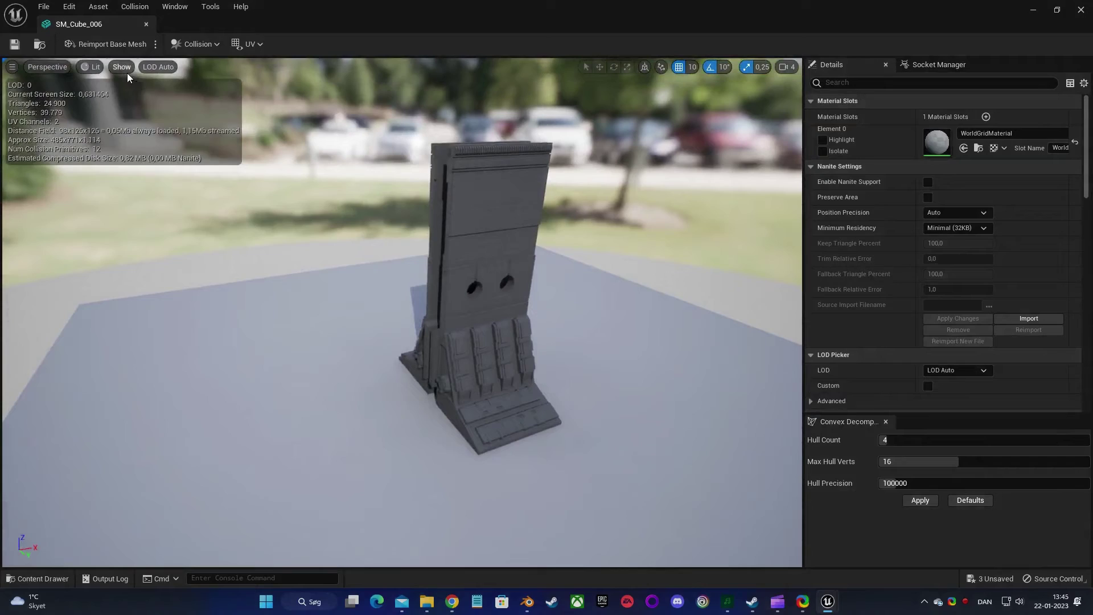
{"action": "left_click", "coordinate": [125, 72]}
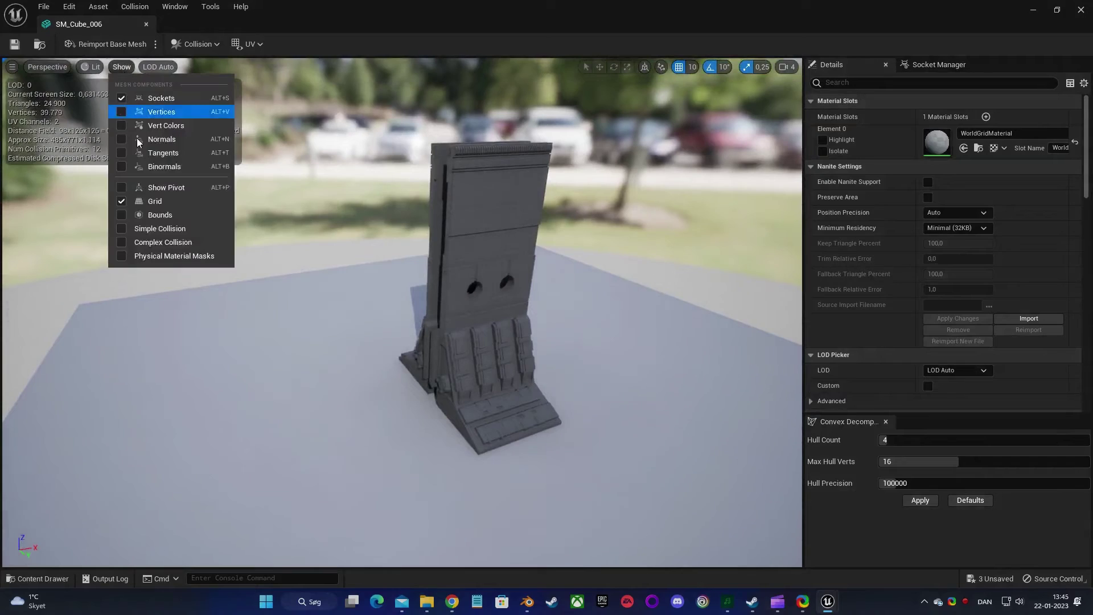
{"action": "left_click", "coordinate": [156, 230]}
{"action": "right_click_drag", "start_coordinate": [322, 260], "coordinate": [152, 167]}
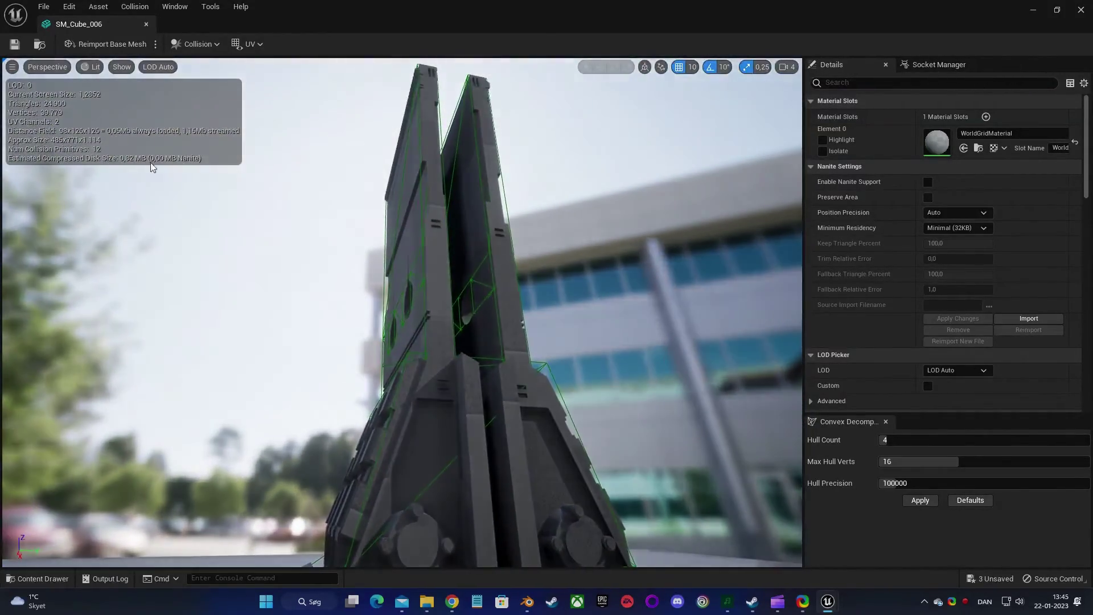
Inspect the SM_Cube_006 tower in the Player Collision view mode, including its two openings, and close the mesh editor.
{"action": "left_click", "coordinate": [86, 67]}
{"action": "left_click", "coordinate": [139, 246]}
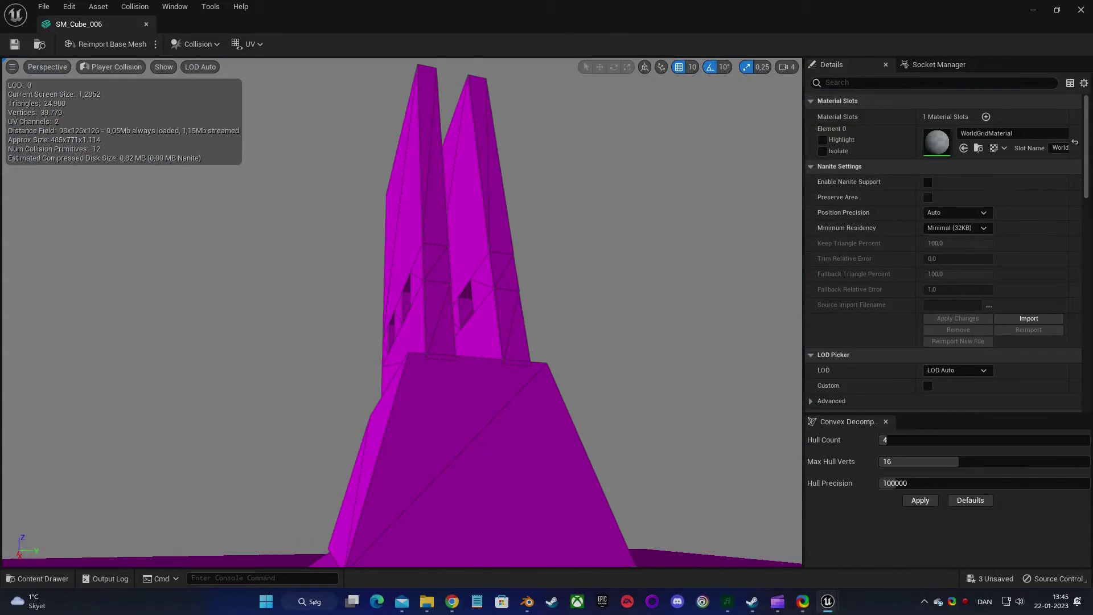
{"action": "right_click_drag", "start_coordinate": [139, 246], "coordinate": [282, 300]}
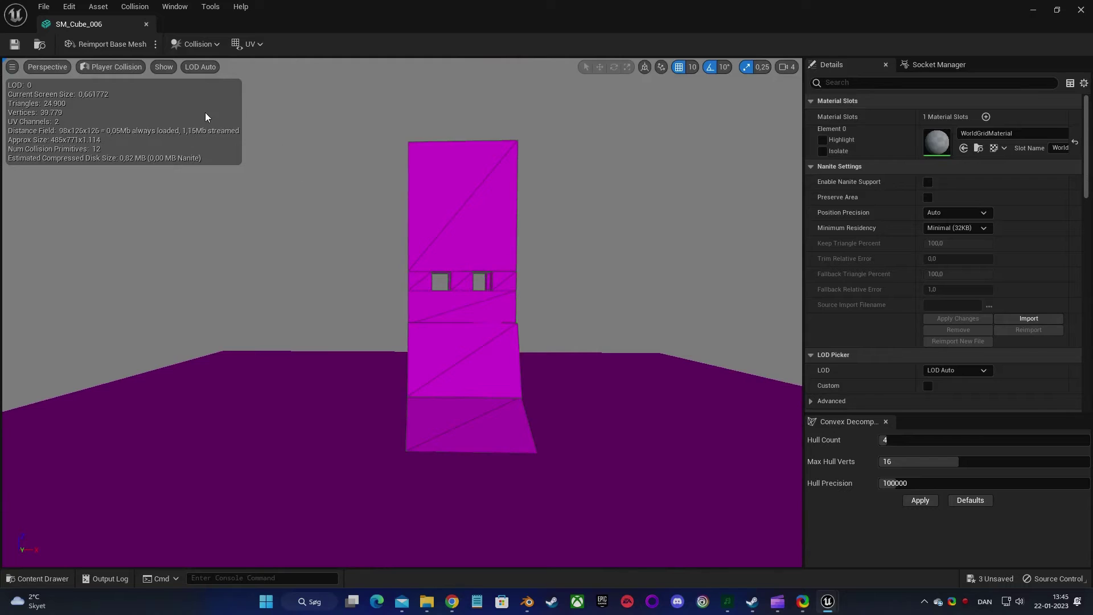
{"action": "left_click", "coordinate": [1081, 10]}
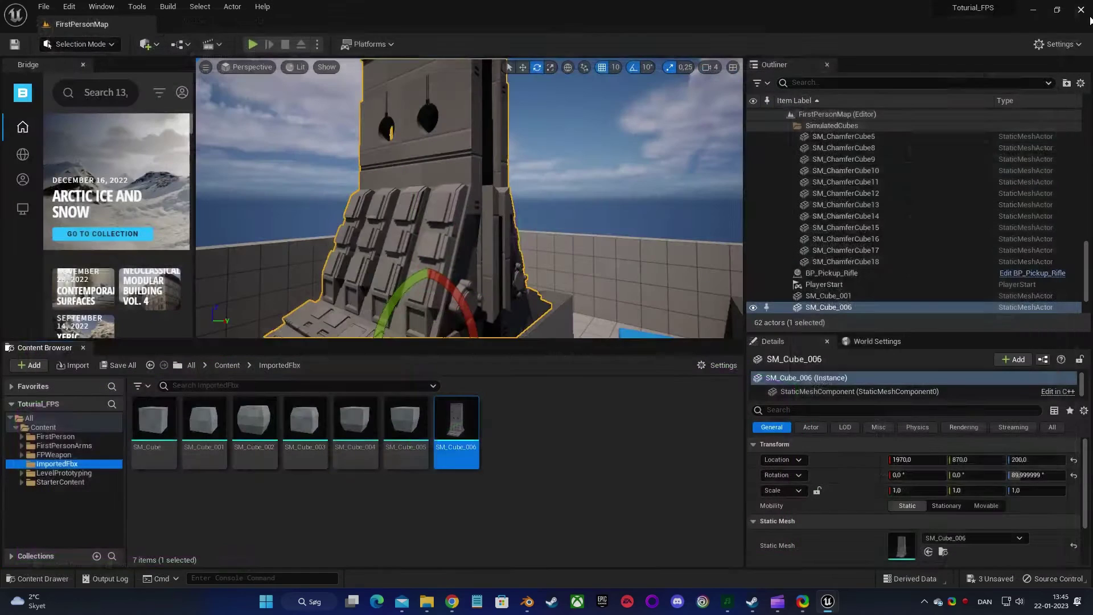
Open the SM_Cube_003 static mesh and display it in the Player Collision view mode.
{"action": "right_click_drag", "start_coordinate": [598, 279], "coordinate": [598, 305]}
{"action": "left_click", "coordinate": [613, 269]}
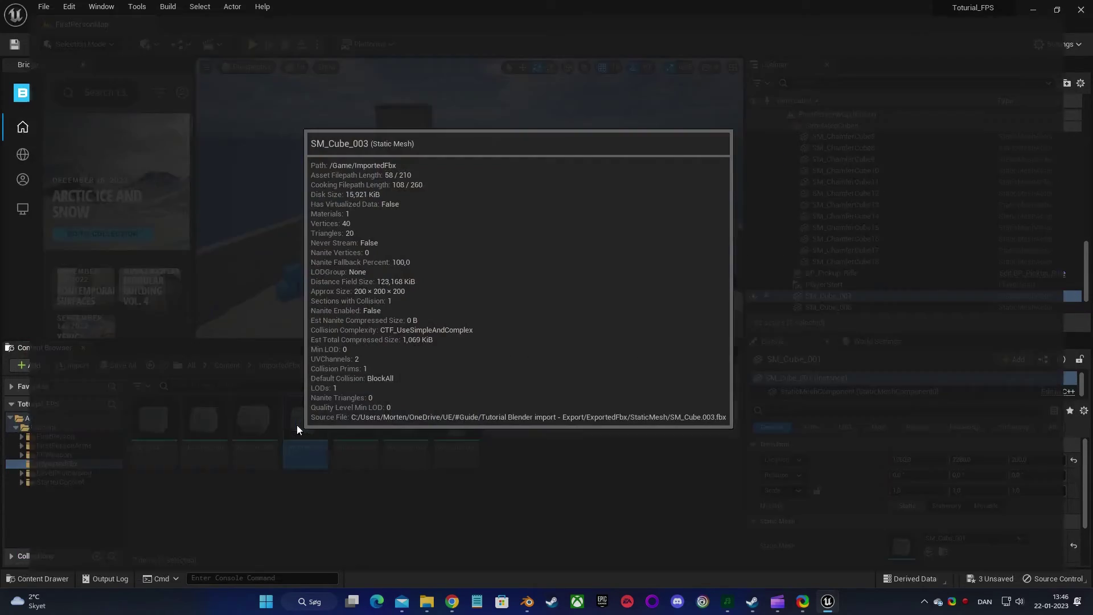
{"action": "double_click", "coordinate": [296, 425]}
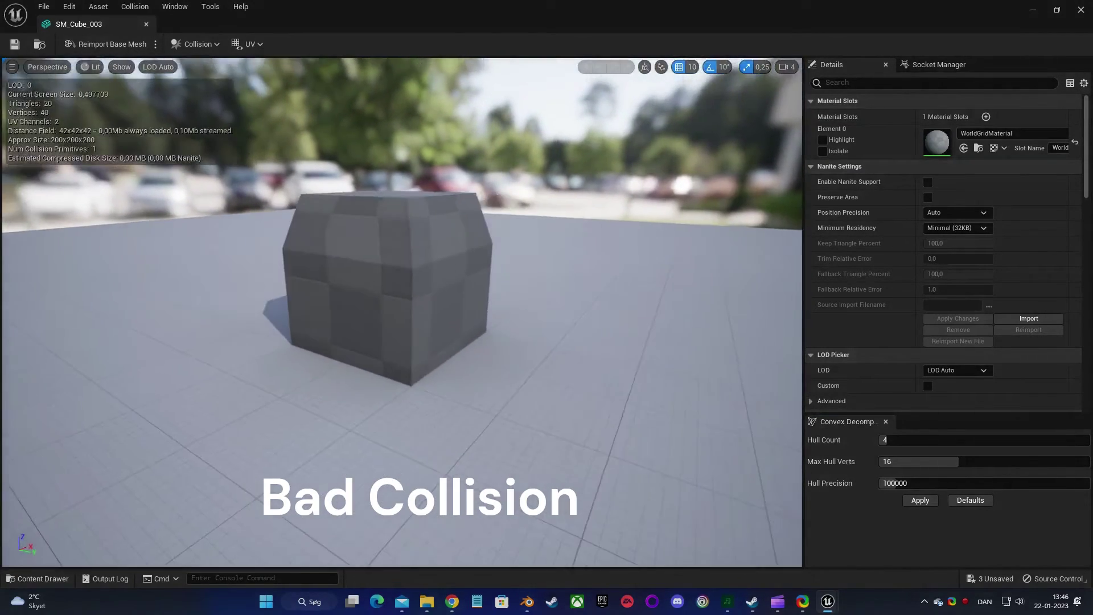
{"action": "right_click_drag", "start_coordinate": [399, 297], "coordinate": [392, 279]}
{"action": "left_click", "coordinate": [95, 70]}
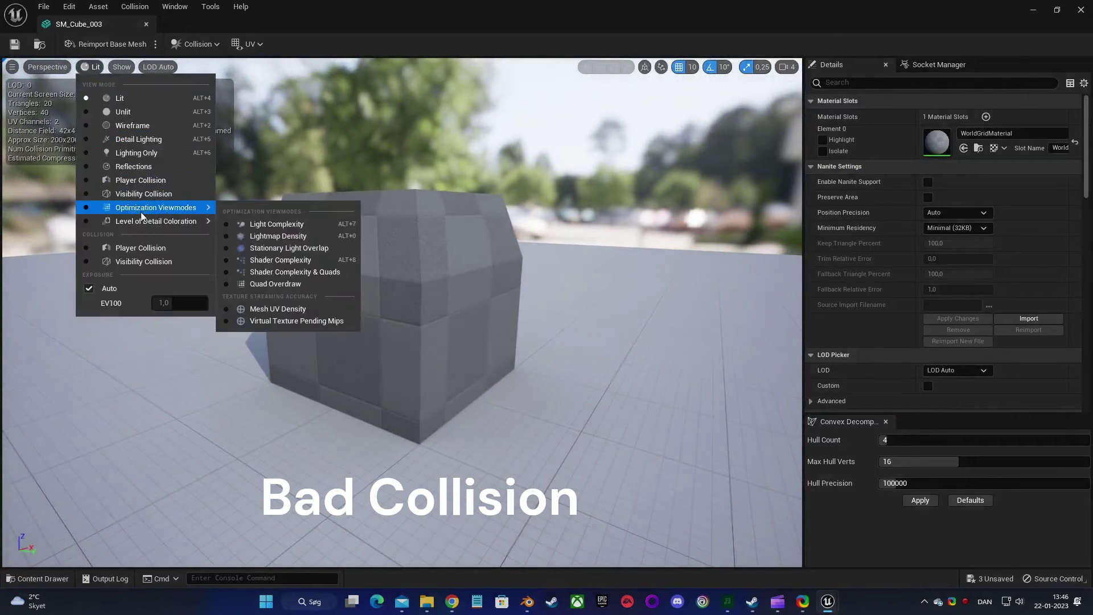
{"action": "left_click", "coordinate": [136, 180]}
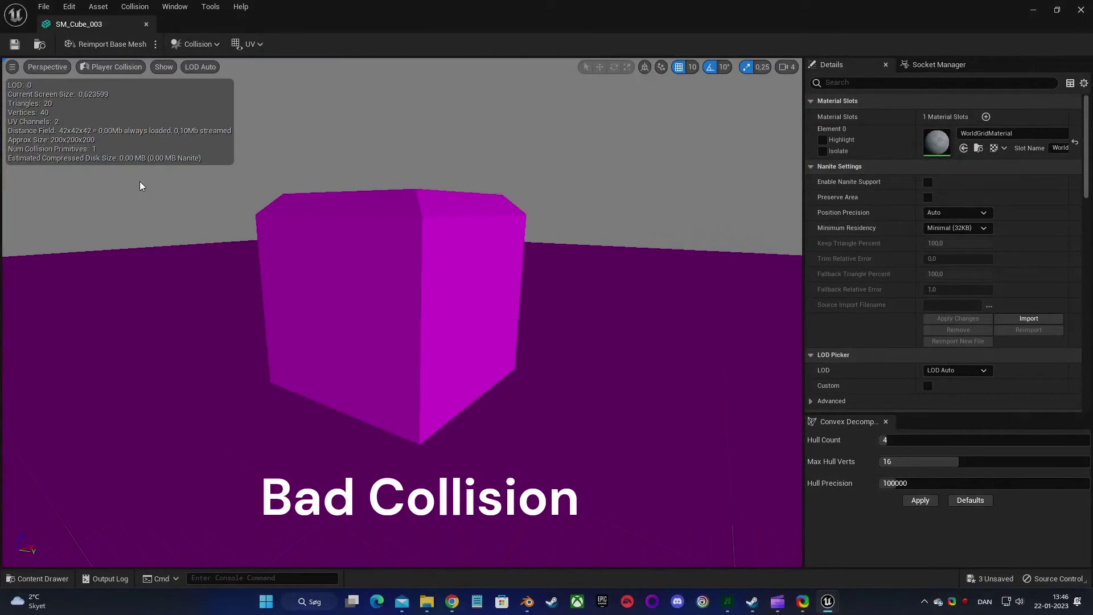
Return the SM_Cube_003 preview to the Lit view mode, display its simple collision, and inspect the collision outline.
{"action": "left_click", "coordinate": [111, 66]}
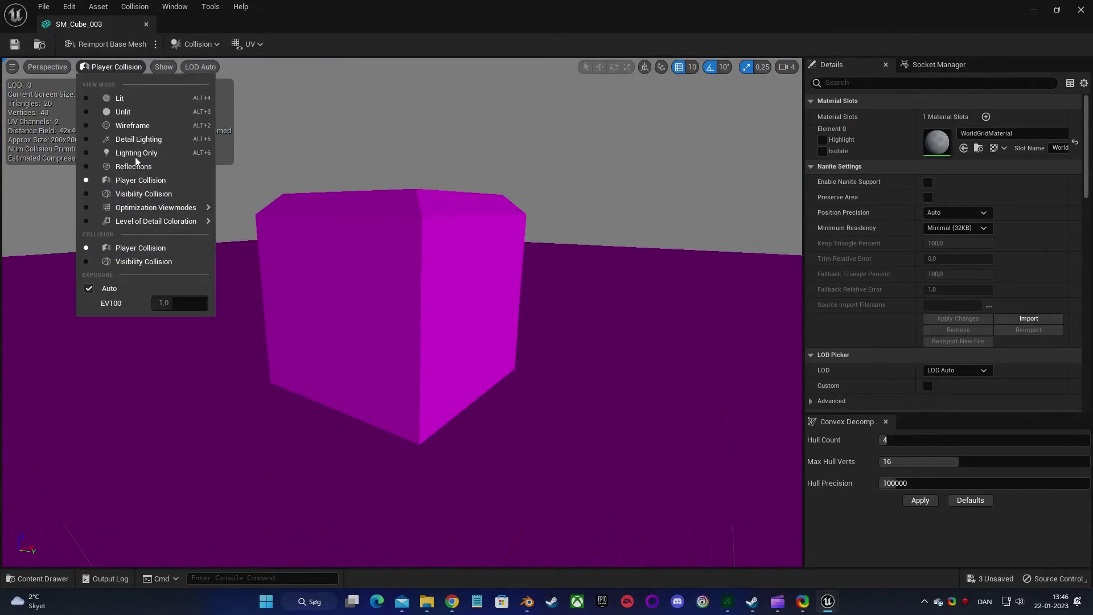
{"action": "left_click", "coordinate": [142, 98]}
{"action": "left_click", "coordinate": [121, 67]}
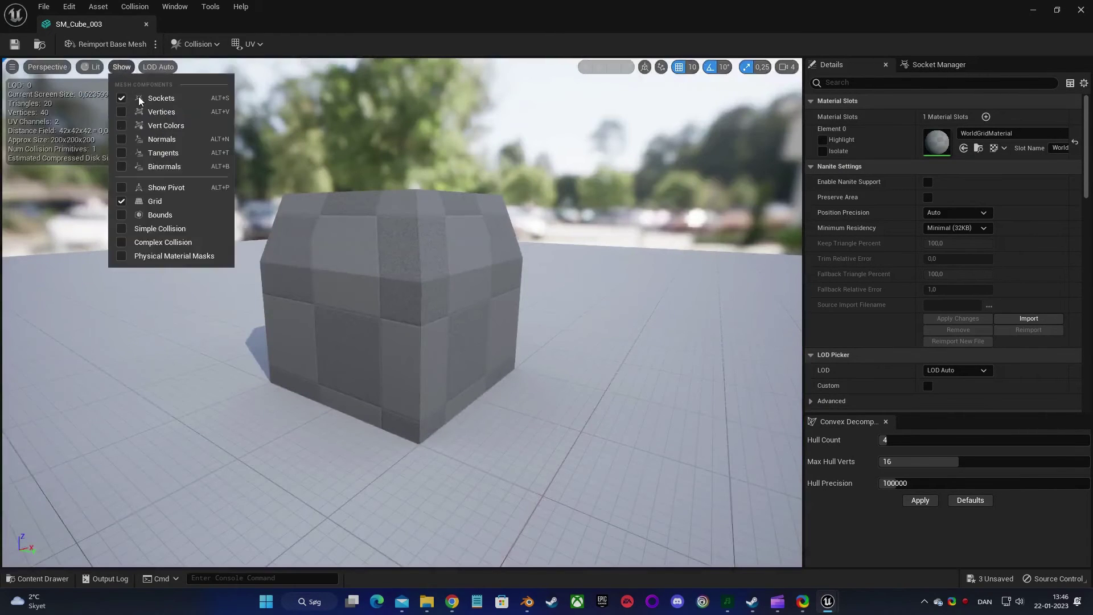
{"action": "left_click", "coordinate": [166, 228]}
{"action": "right_click_drag", "start_coordinate": [267, 243], "coordinate": [399, 279]}
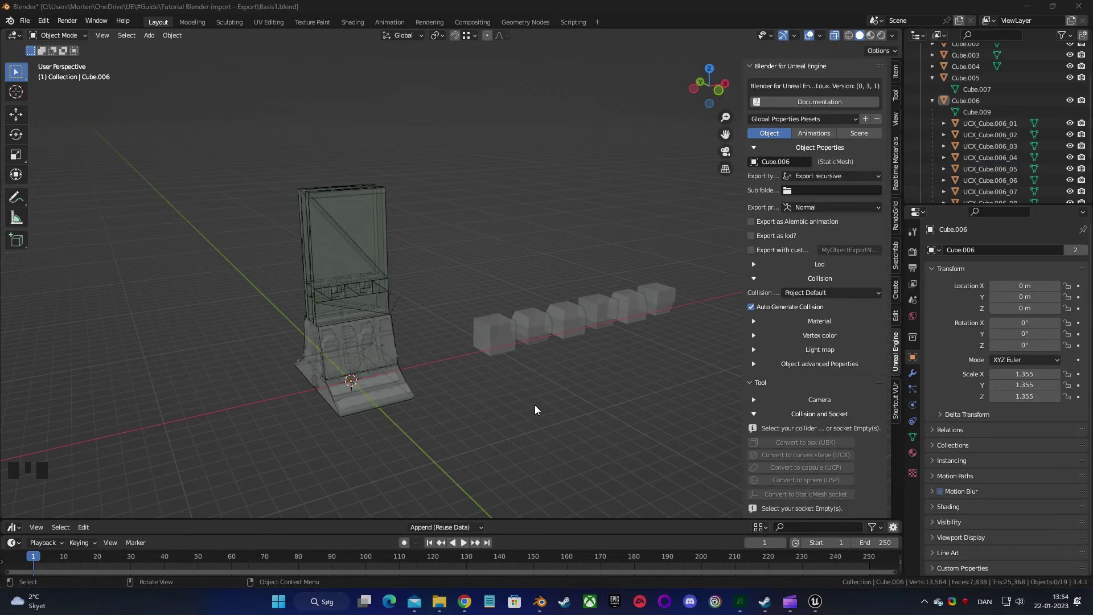
Switch to Blender and duplicate Cube.003 in place, leaving the copy at the original's position.
{"action": "middle_click_drag", "start_coordinate": [535, 405], "coordinate": [472, 324], "text": "shift"}
{"action": "scroll", "coordinate": [564, 360], "scroll_direction": "up", "scroll_amount": 3}
{"action": "left_click", "coordinate": [487, 387]}
{"action": "key", "text": "shift+d"}
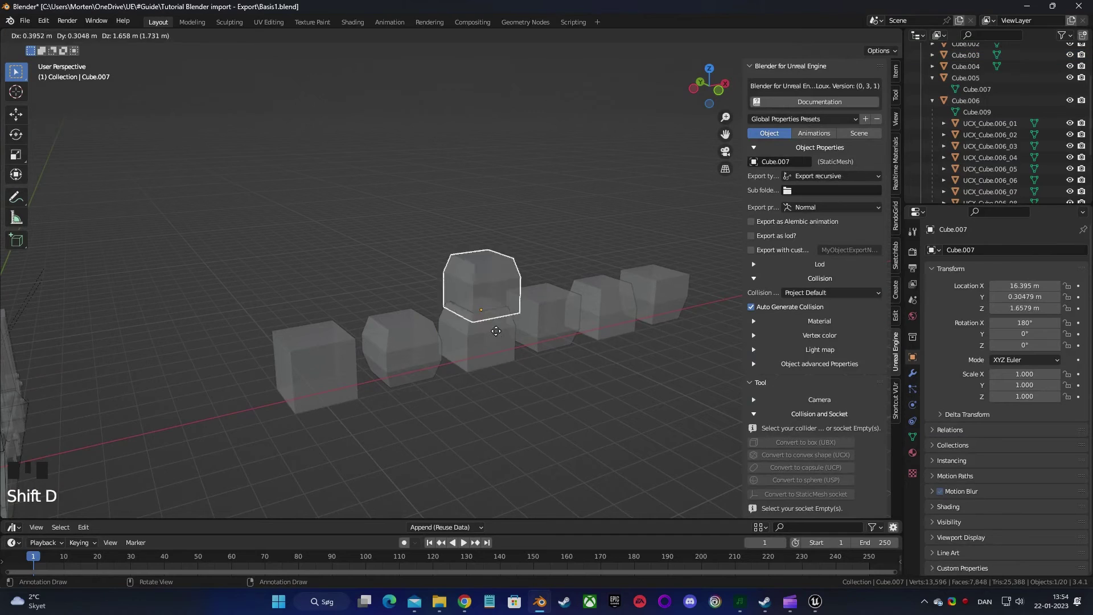
{"action": "right_click", "coordinate": [465, 310]}
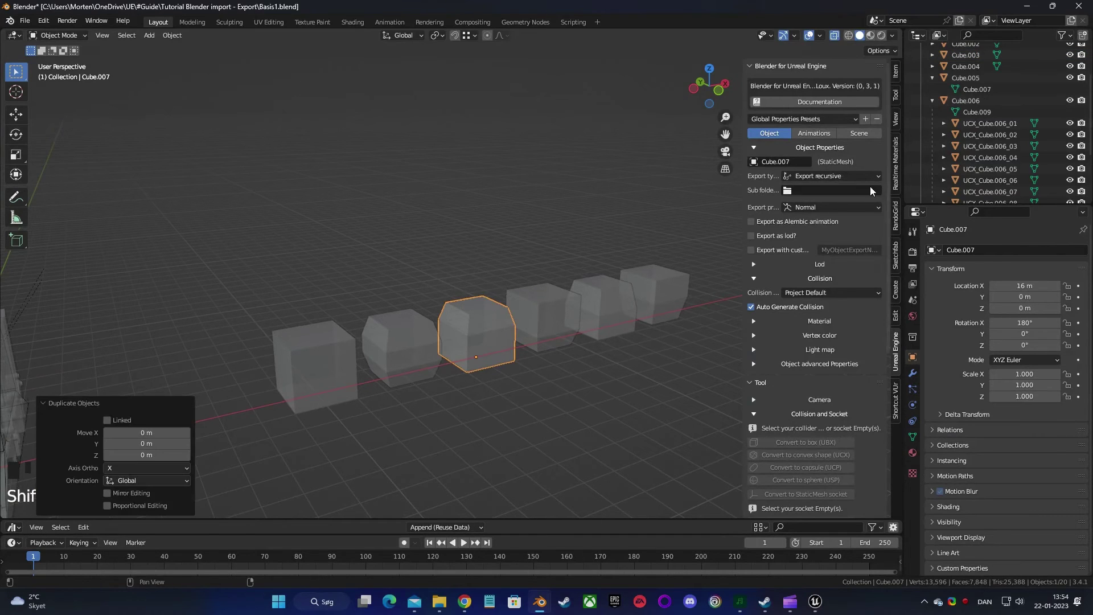
Convert the duplicate Cube.007 into a convex shape (UCX) collider for Cube.003.
{"action": "left_click", "coordinate": [932, 101]}
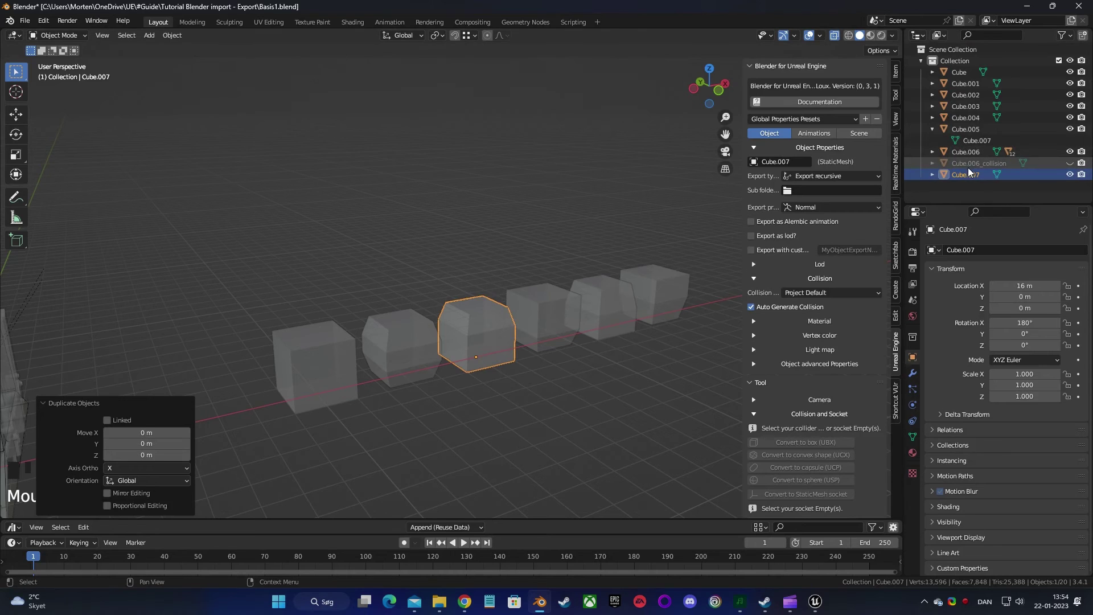
{"action": "left_click", "coordinate": [495, 337]}
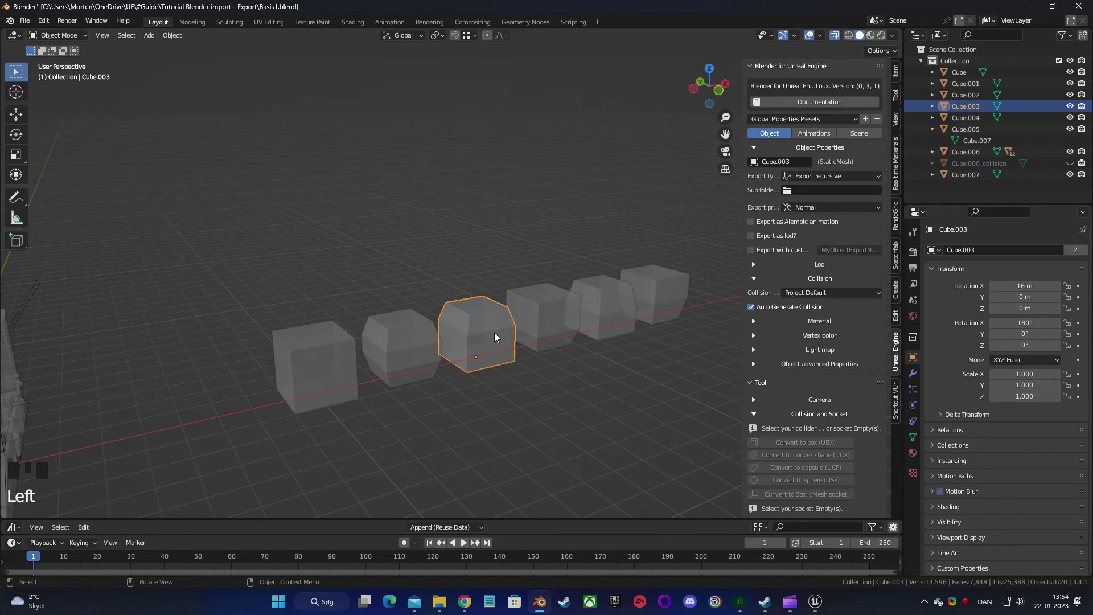
{"action": "left_click", "coordinate": [974, 174]}
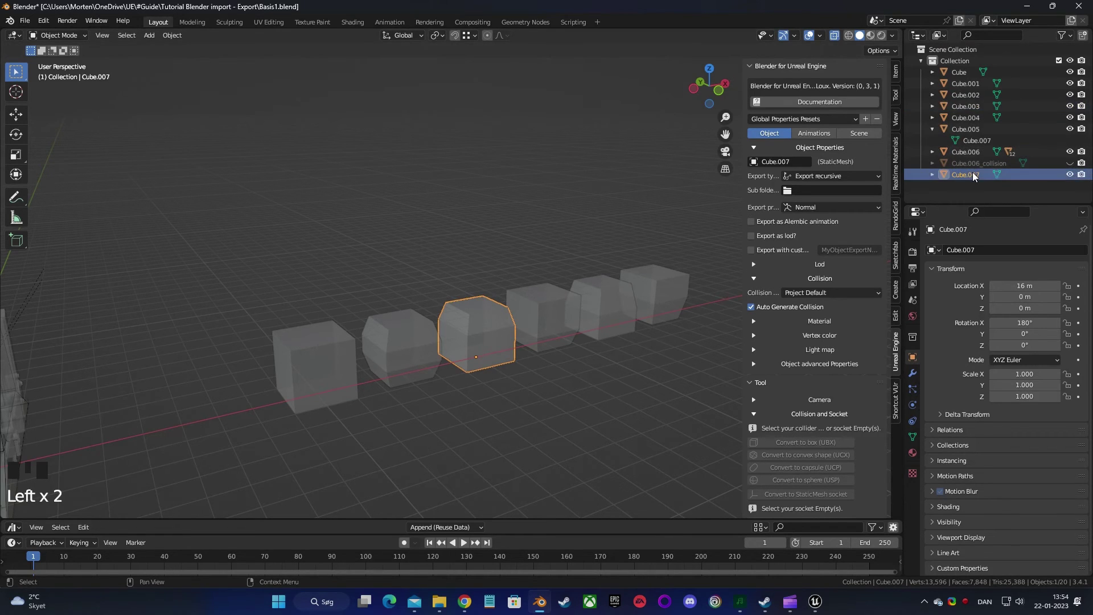
{"action": "left_click", "coordinate": [973, 106], "text": "ctrl"}
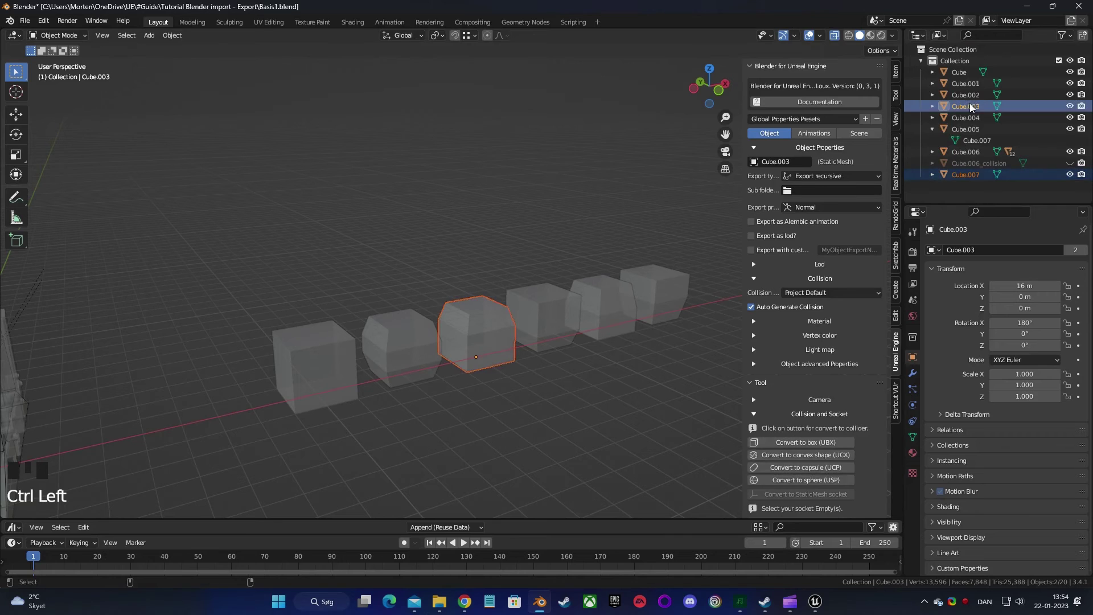
{"action": "left_click", "coordinate": [826, 457]}
{"action": "left_click", "coordinate": [579, 412]}
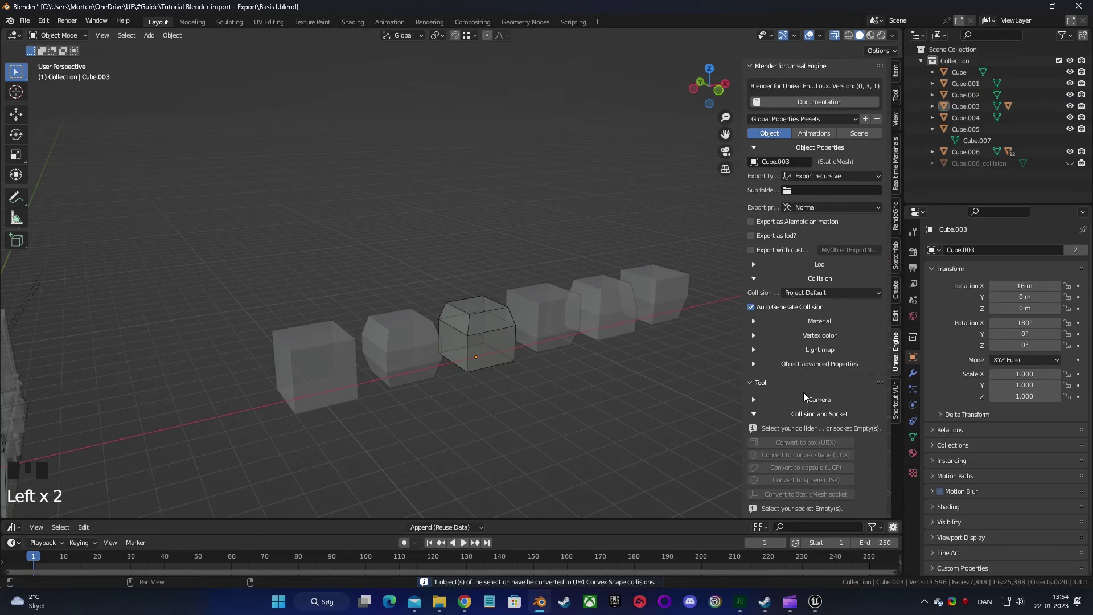
Export the assets for Unreal Engine and reimport them by running the copied ImportAssetScript.py command in the Unreal Editor console.
{"action": "scroll", "coordinate": [811, 400], "scroll_direction": "down", "scroll_amount": 14}
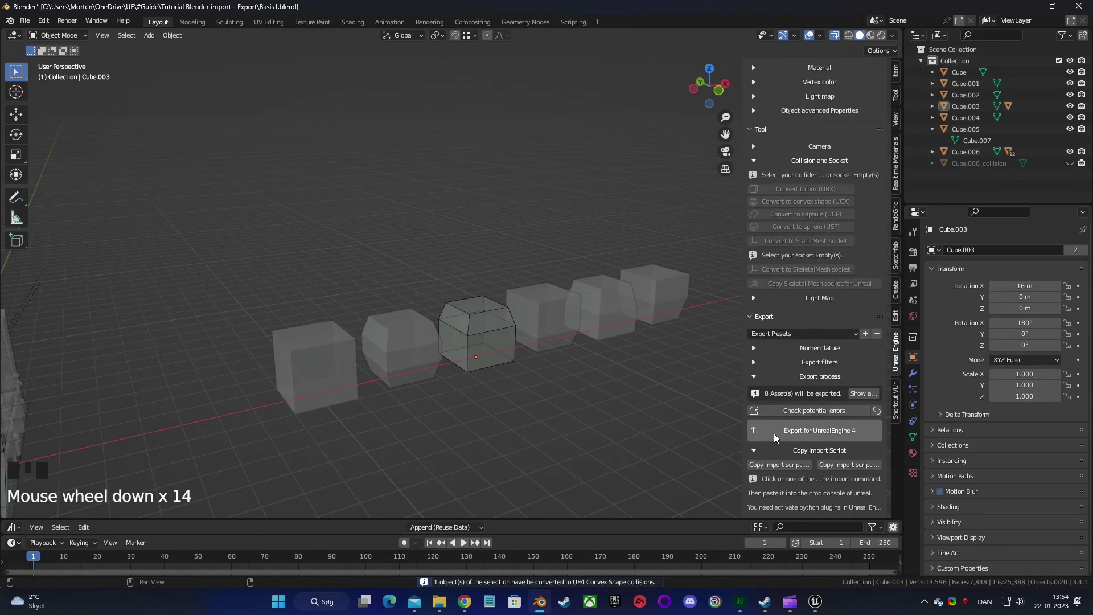
{"action": "left_click", "coordinate": [806, 431]}
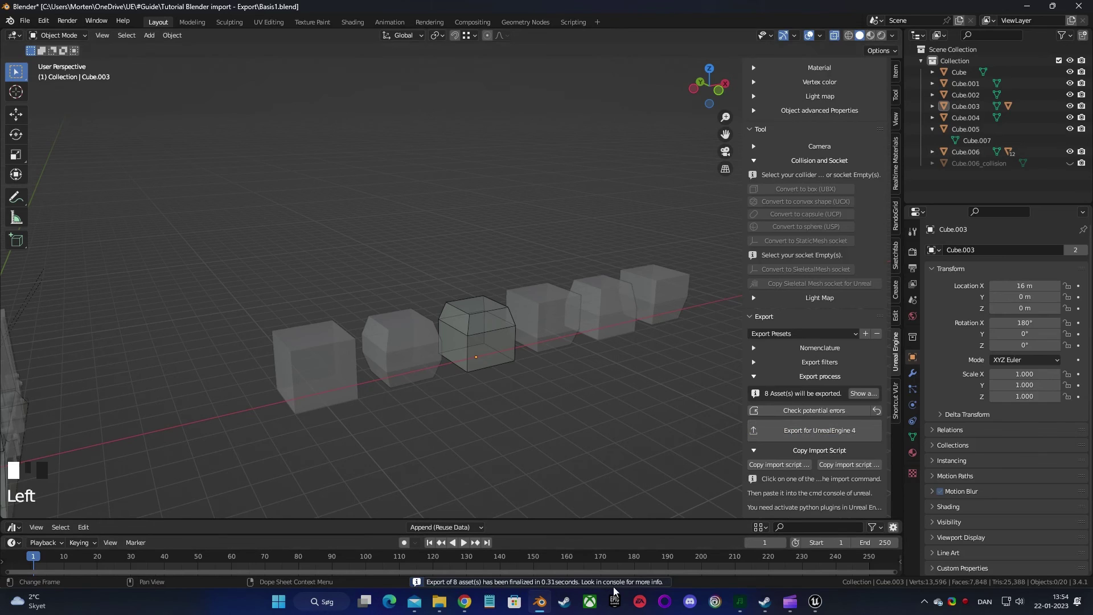
{"action": "left_click", "coordinate": [772, 469]}
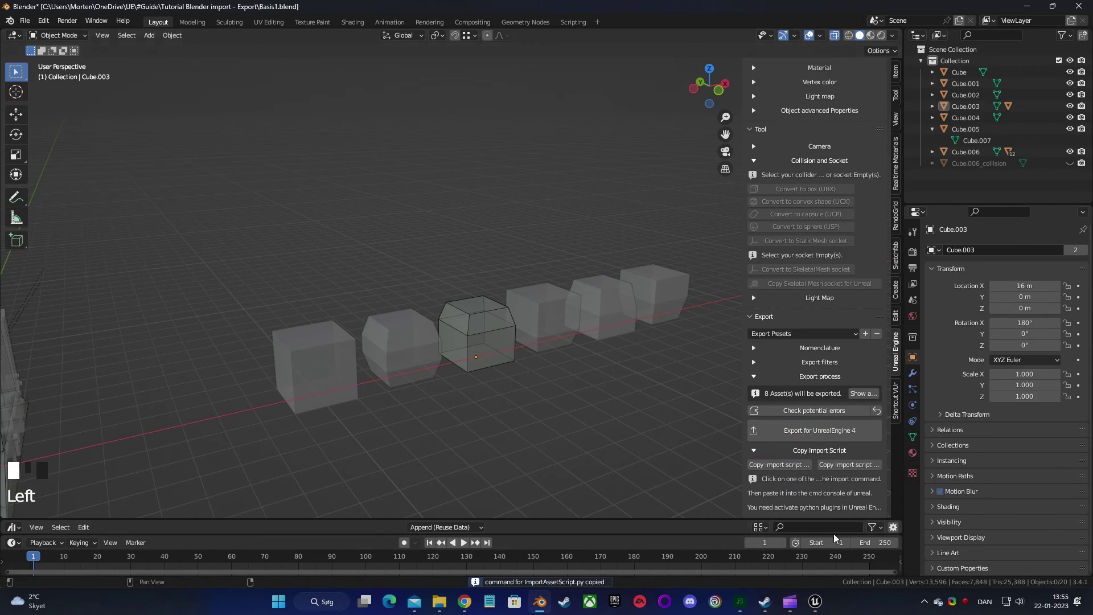
{"action": "left_click", "coordinate": [814, 603]}
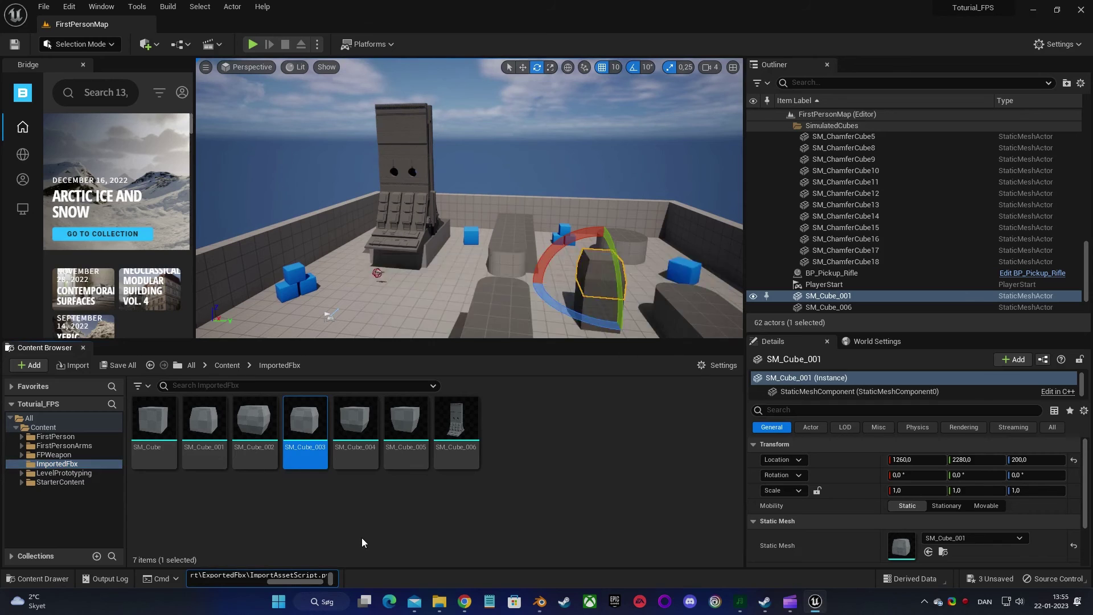
{"action": "key", "text": "Return"}
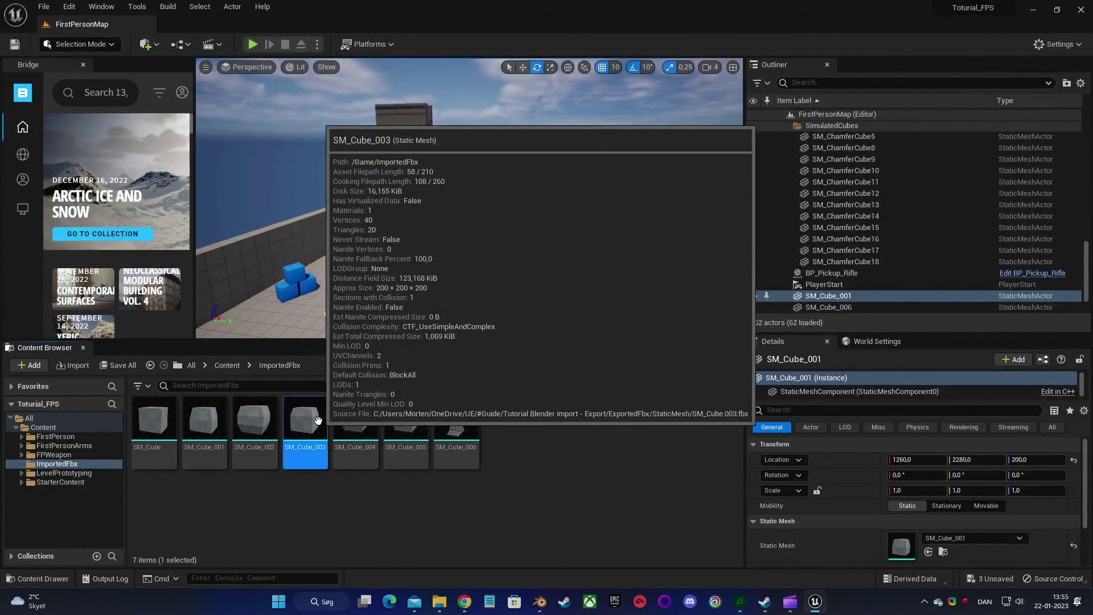
Open the reimported SM_Cube_003 mesh, display its simple collision, and inspect the collision outline from several sides.
{"action": "double_click", "coordinate": [317, 421]}
{"action": "left_click", "coordinate": [121, 66]}
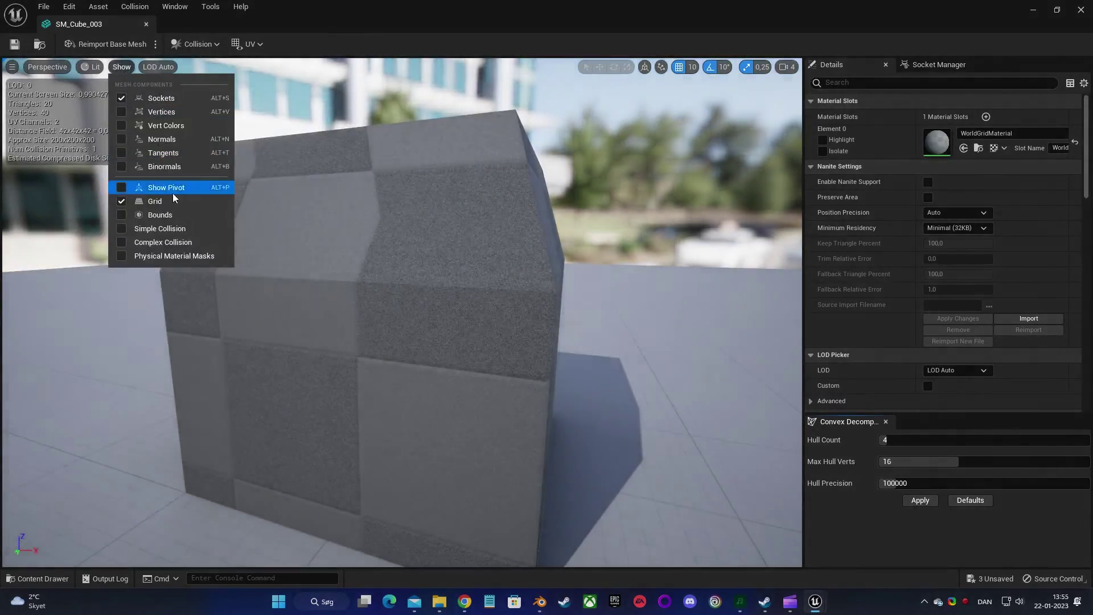
{"action": "left_click", "coordinate": [155, 229]}
{"action": "key", "text": "f"}
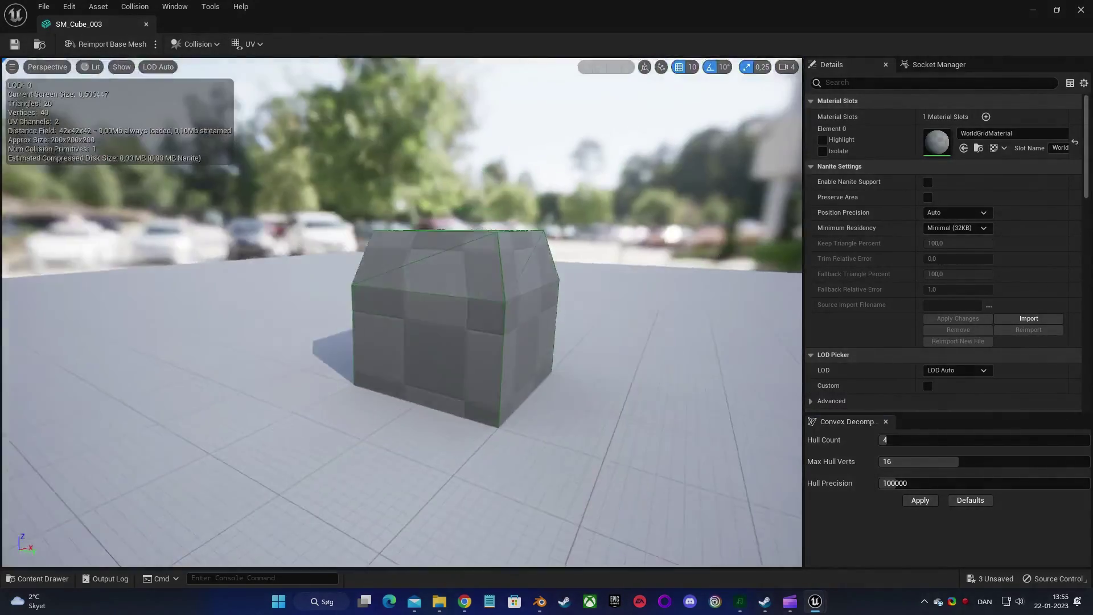
{"action": "right_click_drag", "start_coordinate": [402, 314], "coordinate": [341, 319]}
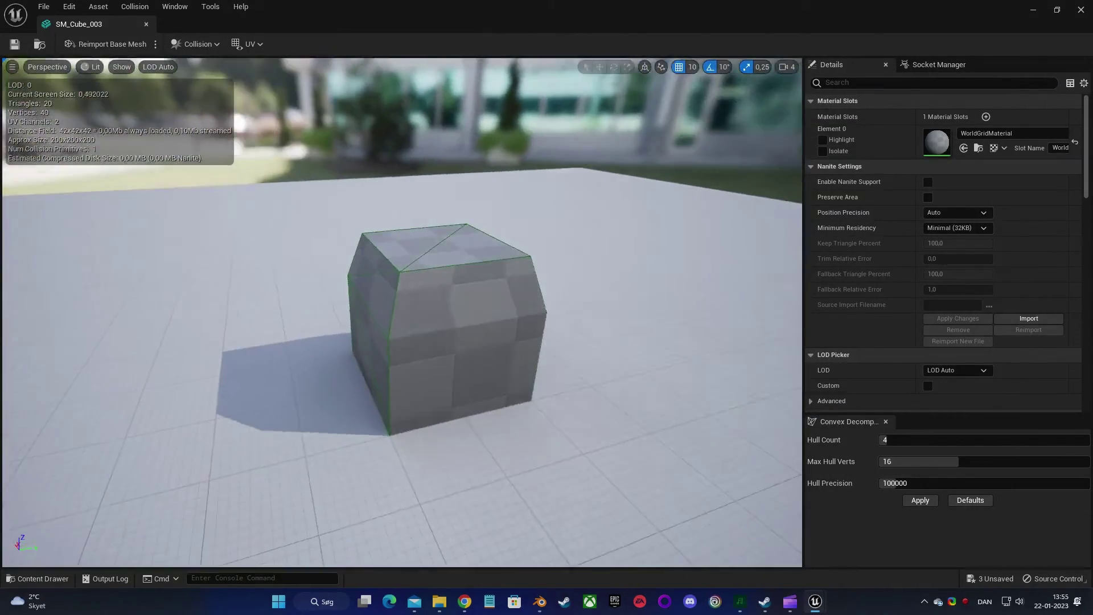
{"action": "right_click_drag", "start_coordinate": [335, 246], "coordinate": [248, 245]}
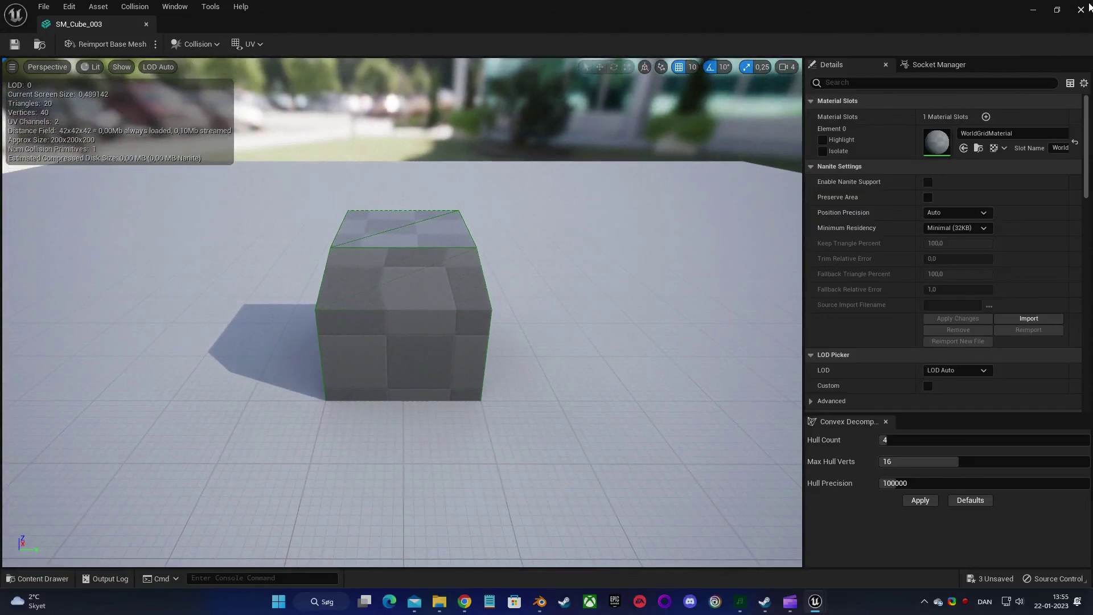